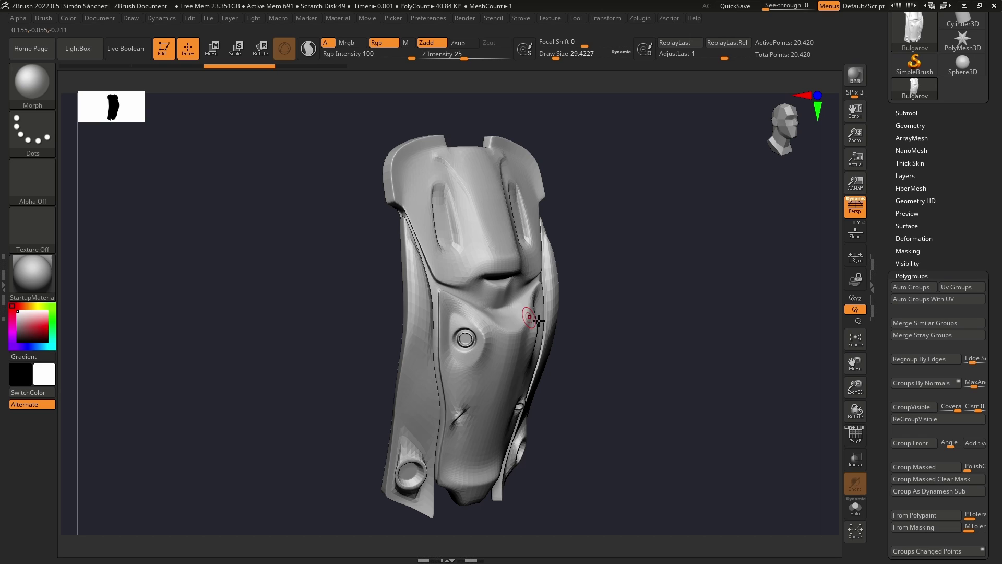
Create polygroups from the model's UVs with Auto Groups With UV and display them with PolyFrame
key(shift+f)
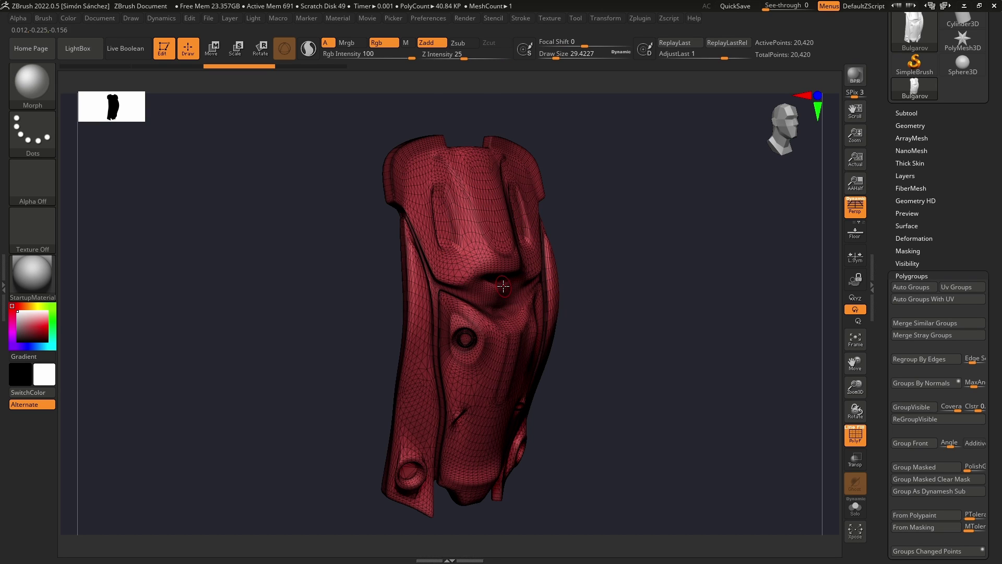
key(shift+f)
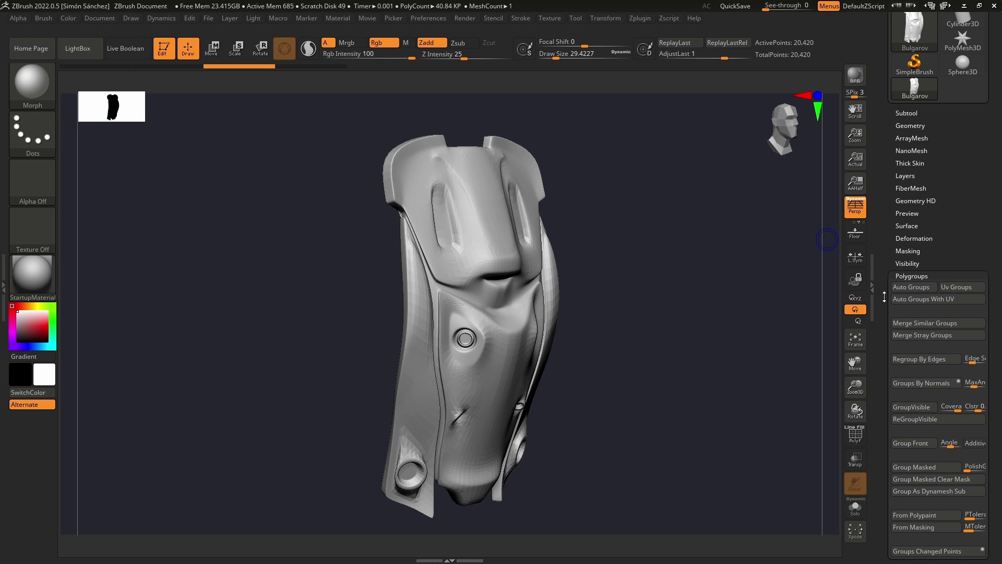
click(915, 299)
key(shift+f)
drag(642, 316, 481, 345)
alt+right_drag(620, 301, 490, 343)
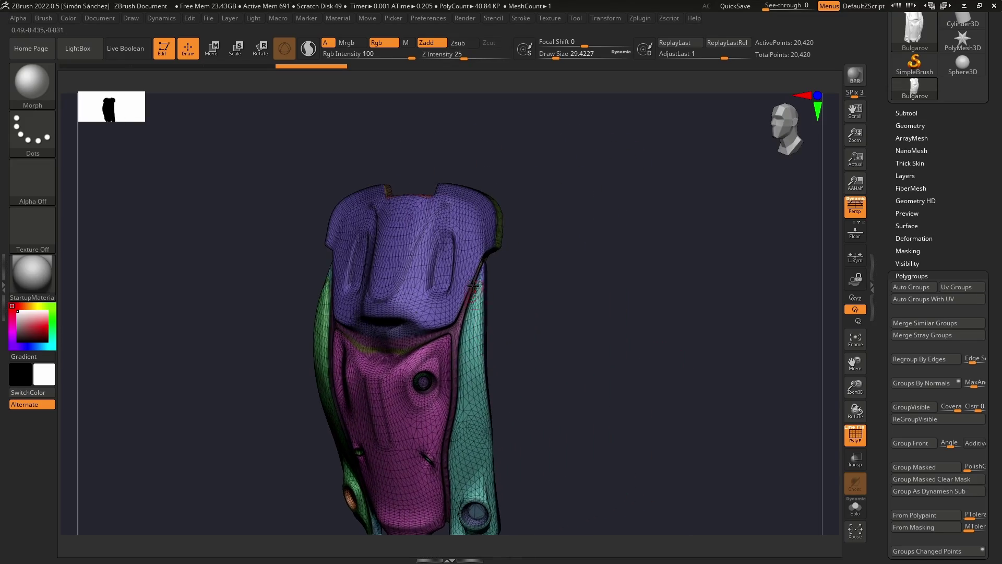
ctrl+right_drag(470, 274, 663, 272)
right_drag(458, 291, 390, 479)
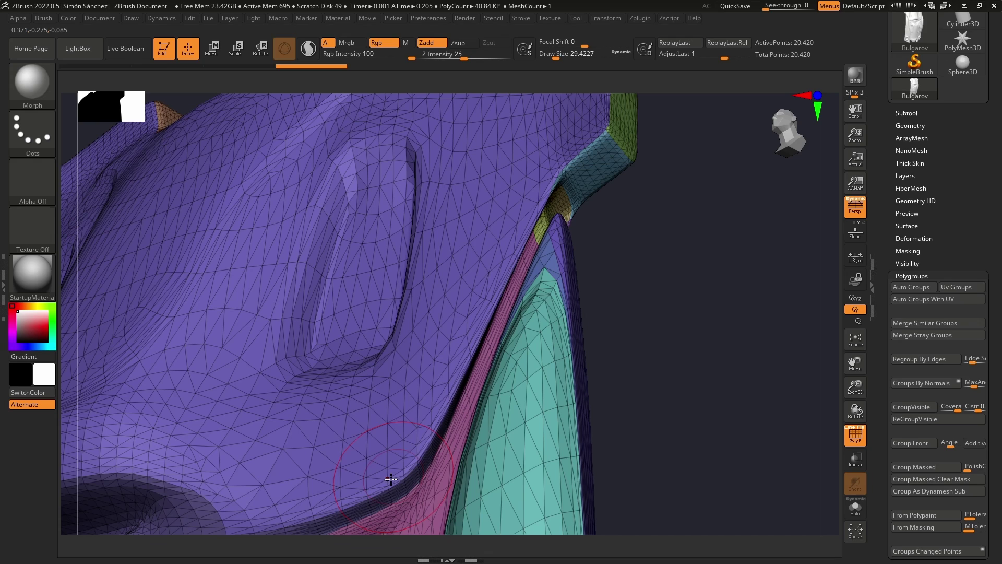
ctrl+right_drag(628, 177, 682, 334)
ctrl+right_drag(681, 334, 826, 311)
click(901, 279)
DynaMesh the whole model at a resolution of 1168 and hide the PolyFrame display
alt+right_drag(676, 313, 575, 299)
right_drag(719, 294, 665, 353)
shift+right_drag(750, 290, 733, 290)
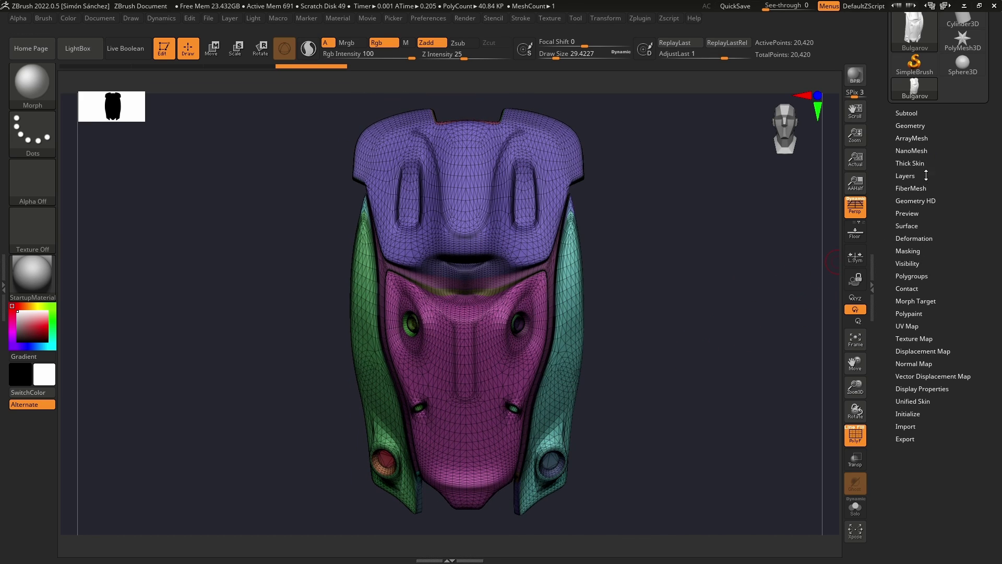
click(910, 126)
click(900, 293)
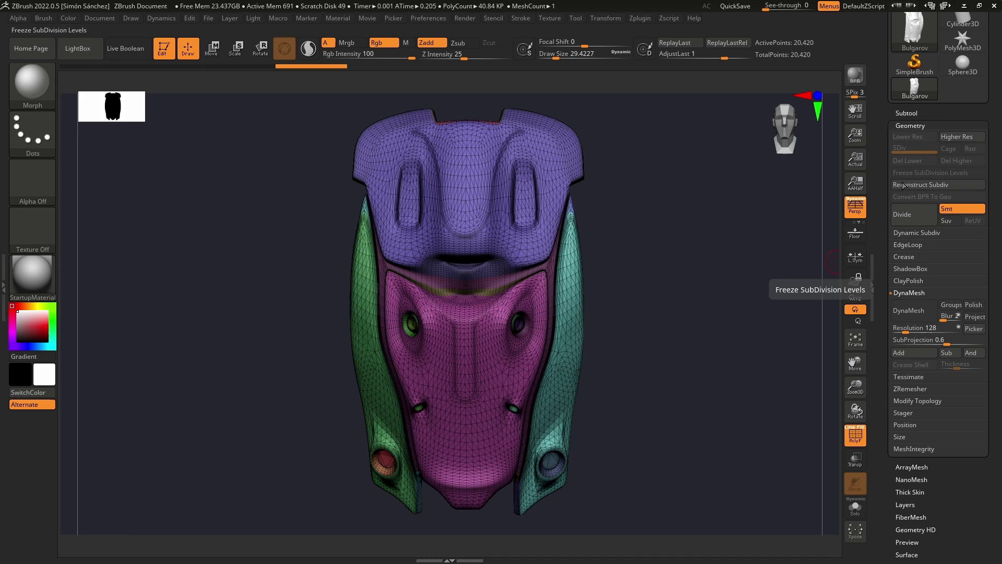
drag(911, 330, 925, 333)
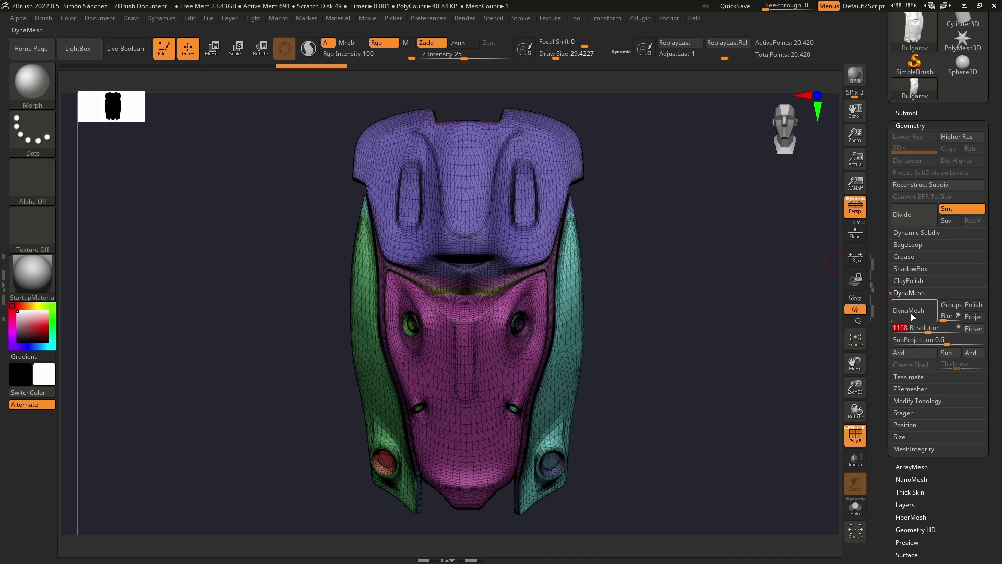
mouse_move(603, 308)
right_down()
mouse_move(622, 305)
mouse_move(602, 305)
mouse_move(590, 338)
right_up()
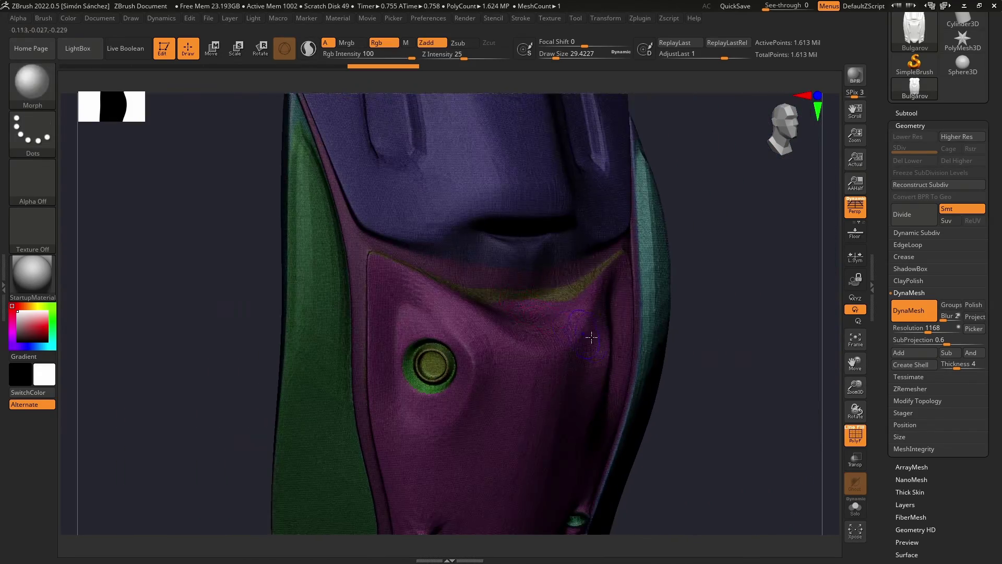
key(shift+f)
right_drag(592, 284, 580, 261)
right_drag(414, 291, 336, 208)
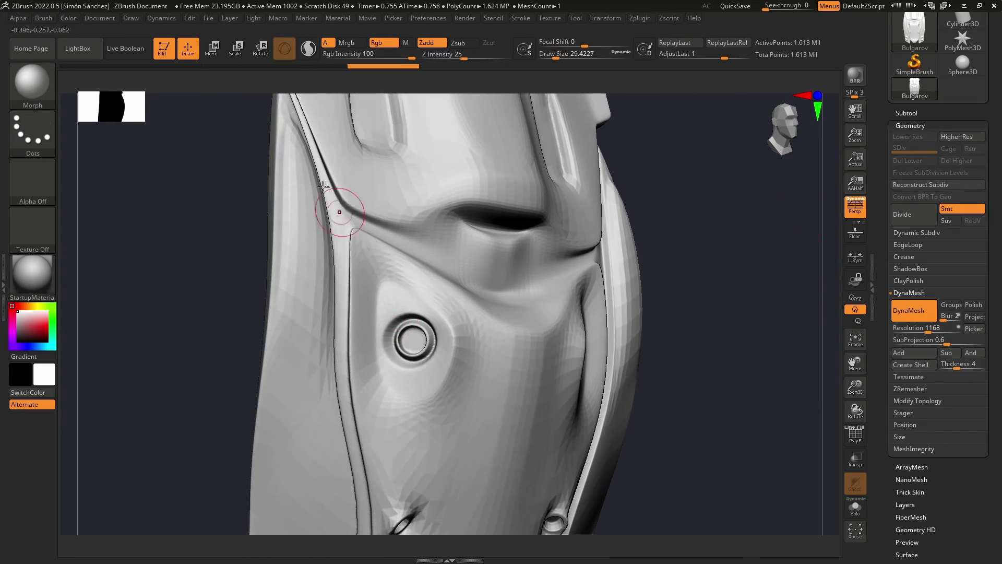
Smooth the faceted surface with a Polish By Groups deformation of 43
click(910, 126)
click(914, 239)
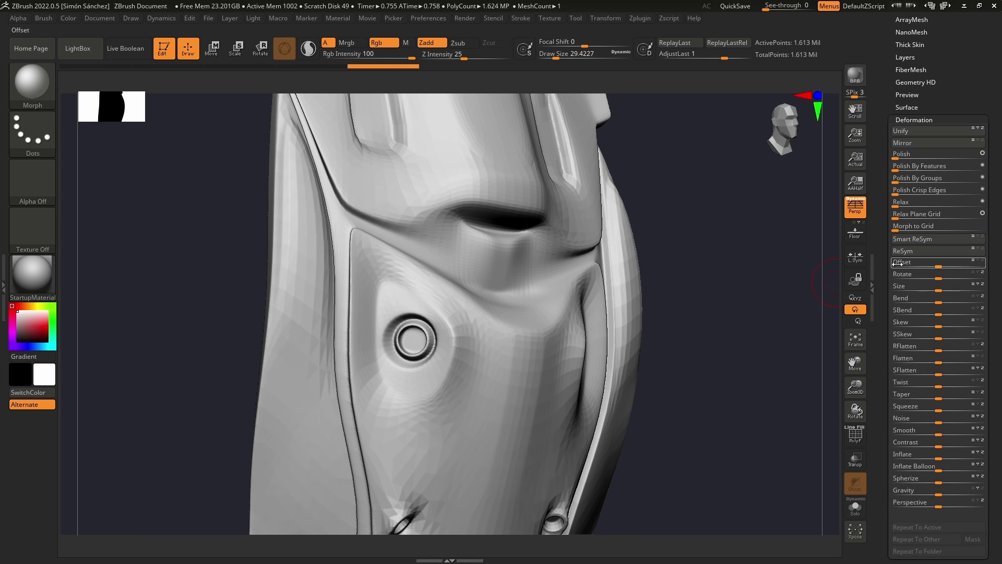
shift+right_drag(624, 266, 626, 278)
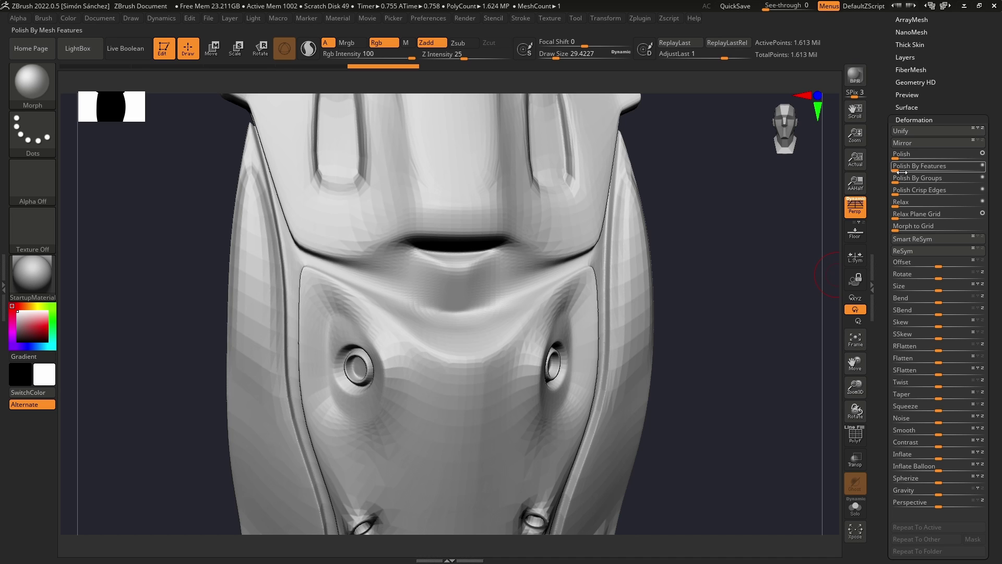
drag(905, 183, 929, 180)
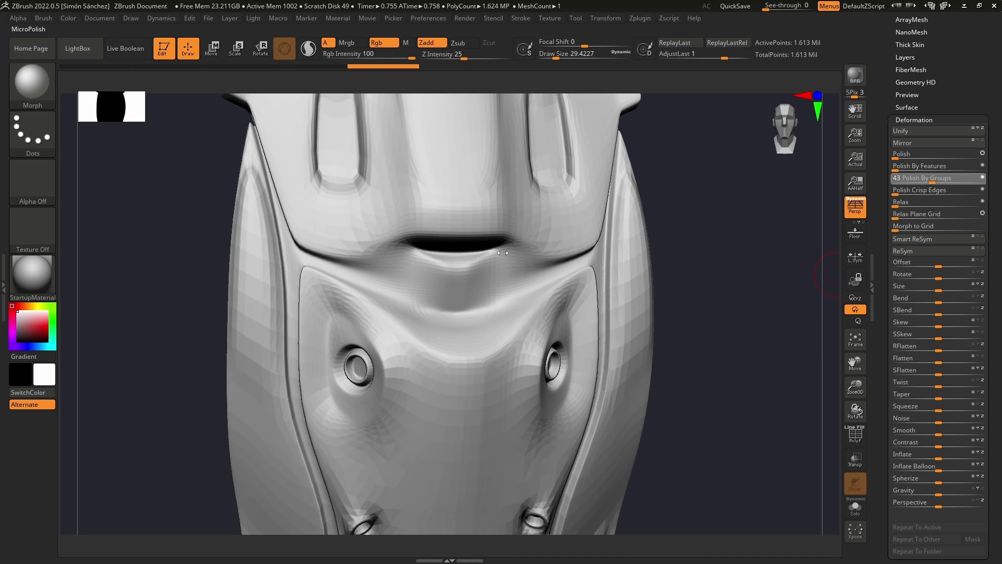
drag(503, 253, 501, 253)
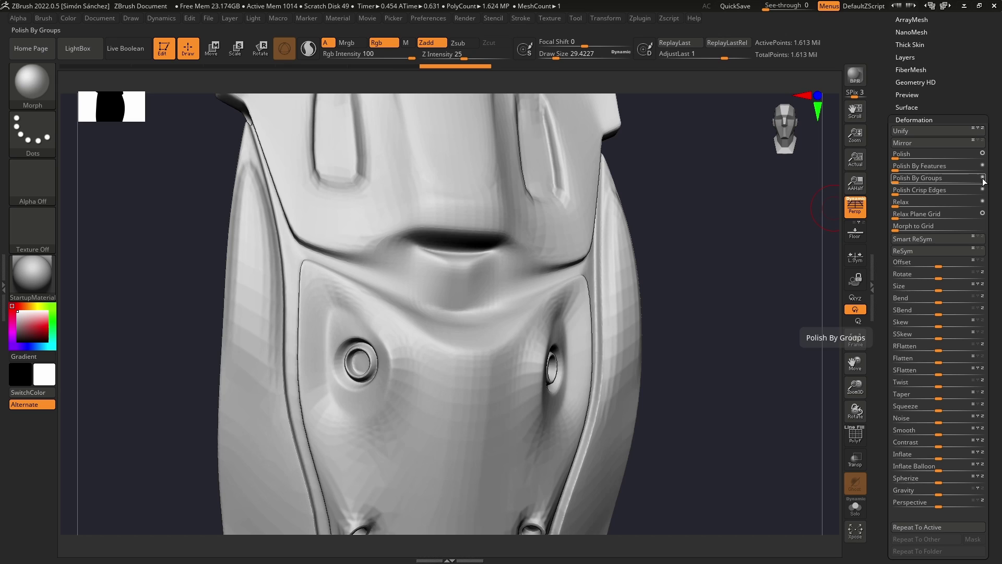
Switch Polish By Groups to its open-circle mode, repeat it on the surface, and add a light overall Polish
drag(955, 180, 927, 181)
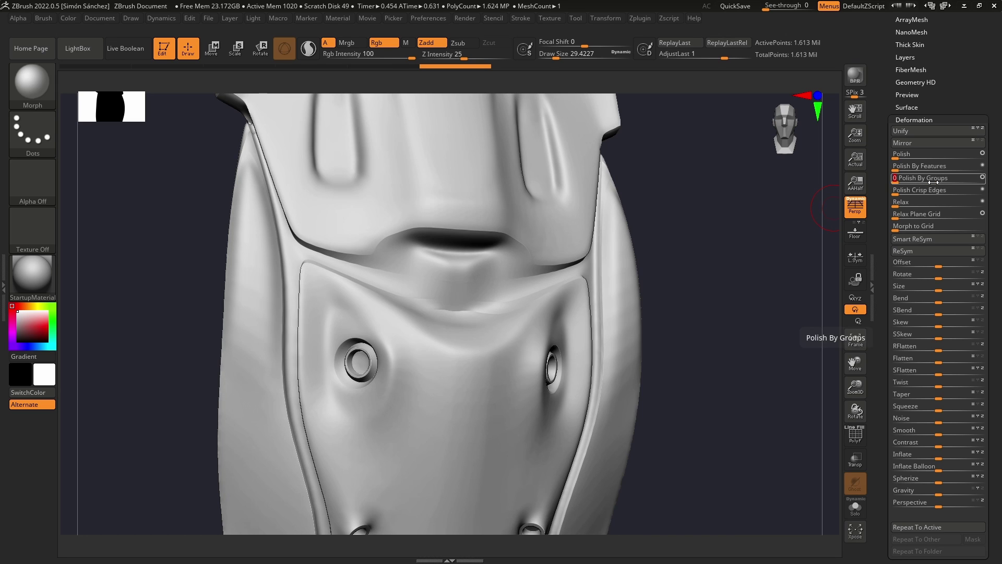
right_drag(751, 230, 595, 293)
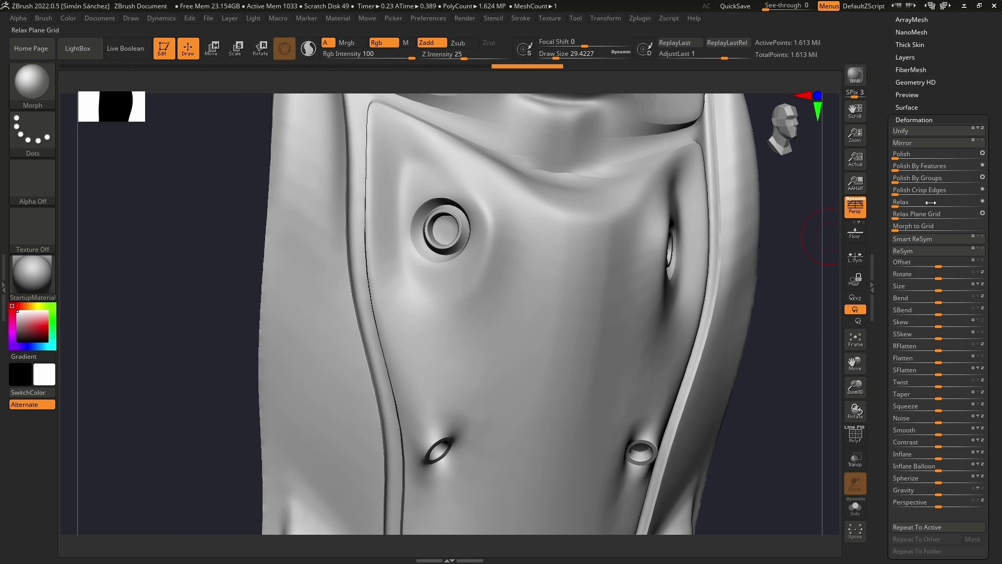
drag(930, 179, 914, 183)
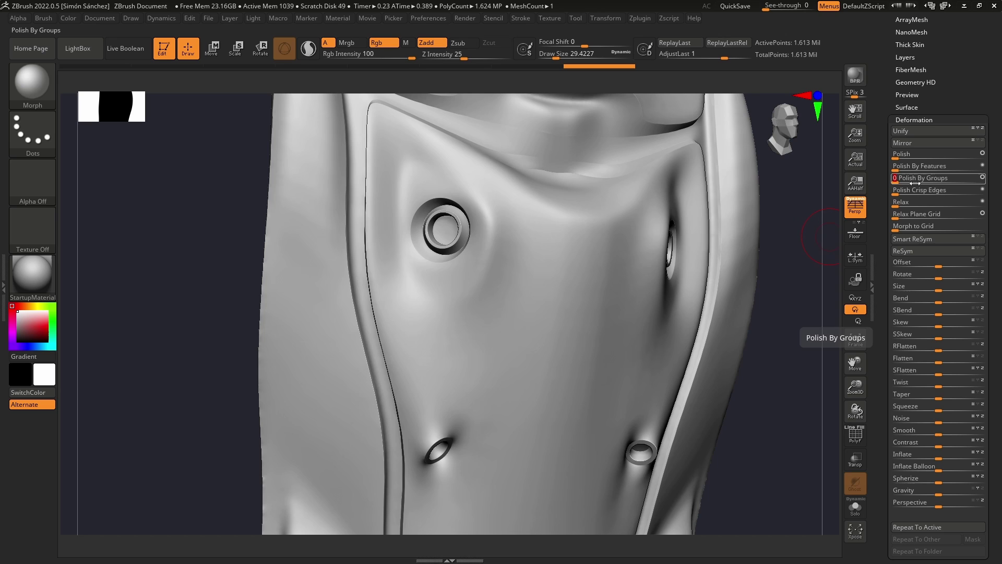
mouse_move(557, 269)
right_down()
mouse_move(483, 278)
mouse_move(710, 194)
right_up()
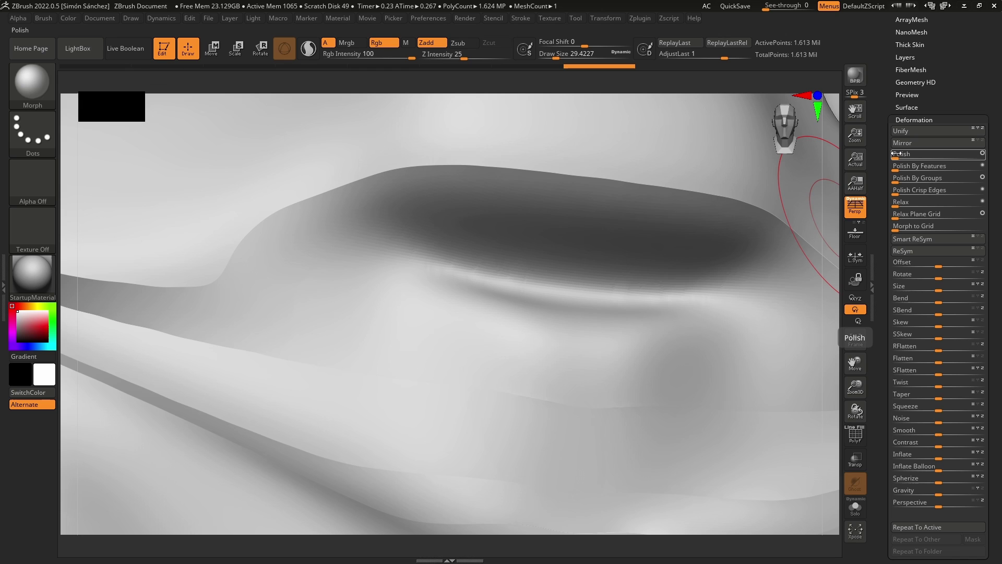
drag(899, 154, 912, 154)
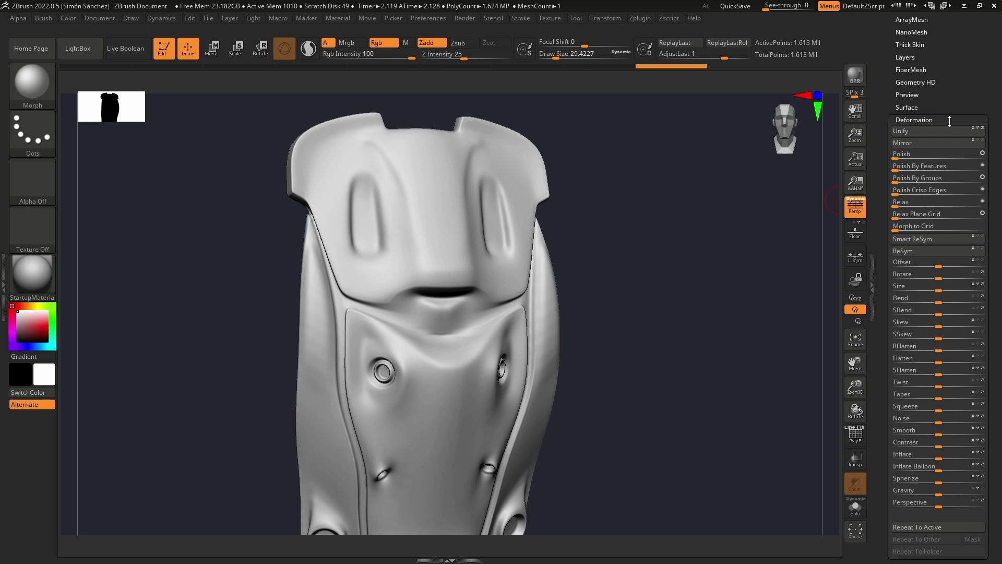
Store a morph target of the polished model
click(919, 119)
drag(896, 231, 903, 297)
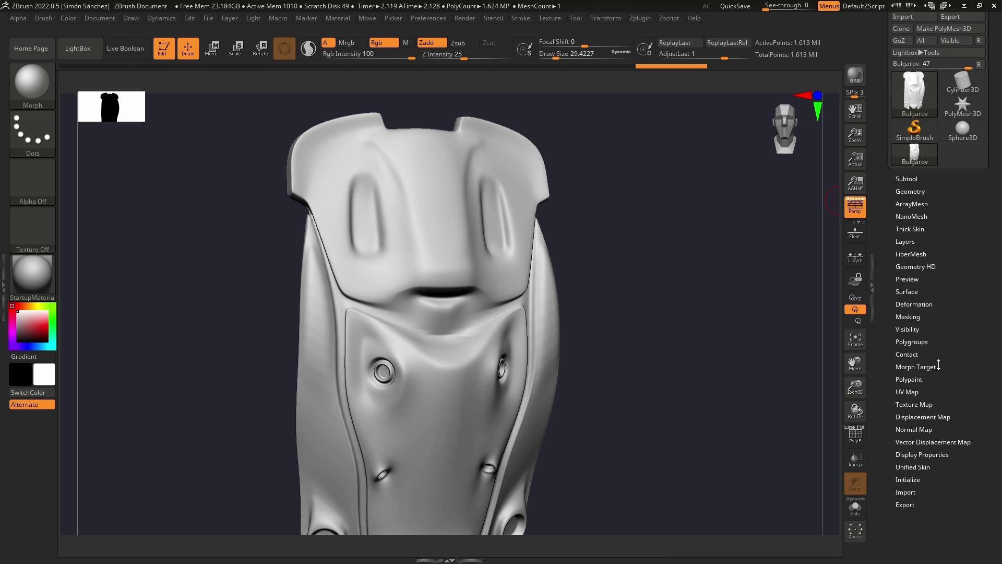
drag(599, 324, 824, 321)
click(916, 366)
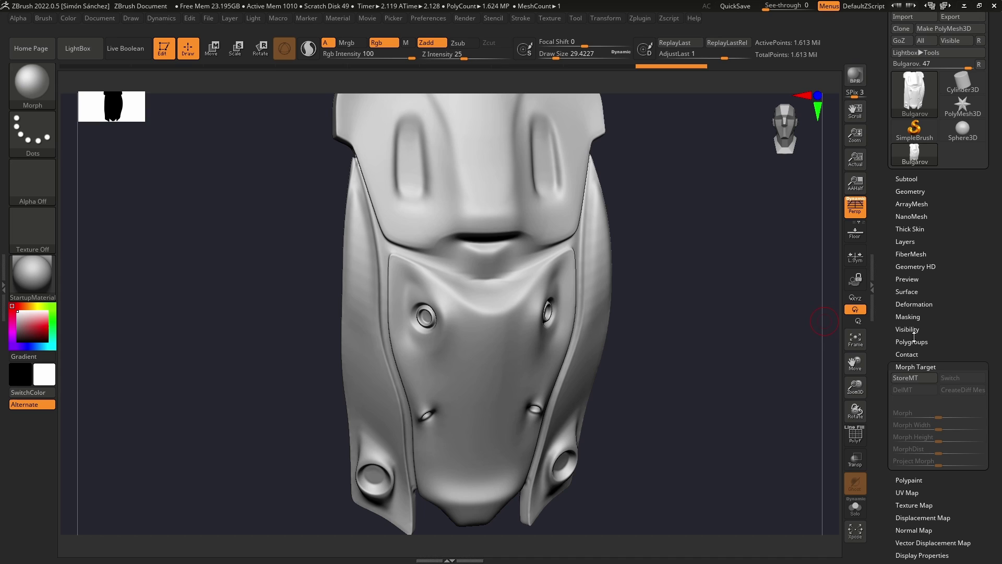
click(927, 377)
click(902, 367)
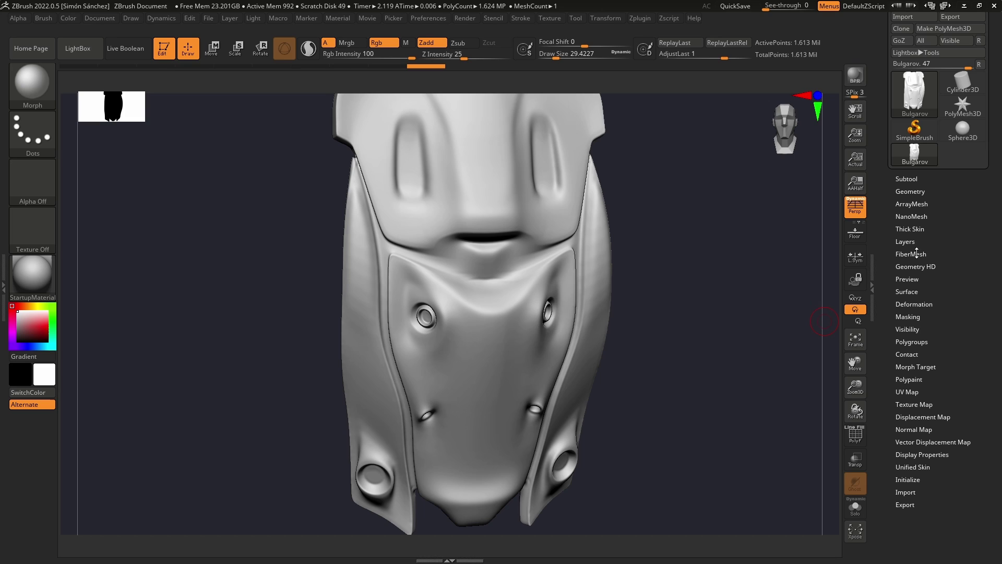
Mask the polygroup borders with Mask By Features, leaving only Groups enabled and turning off Border and Crease
click(919, 319)
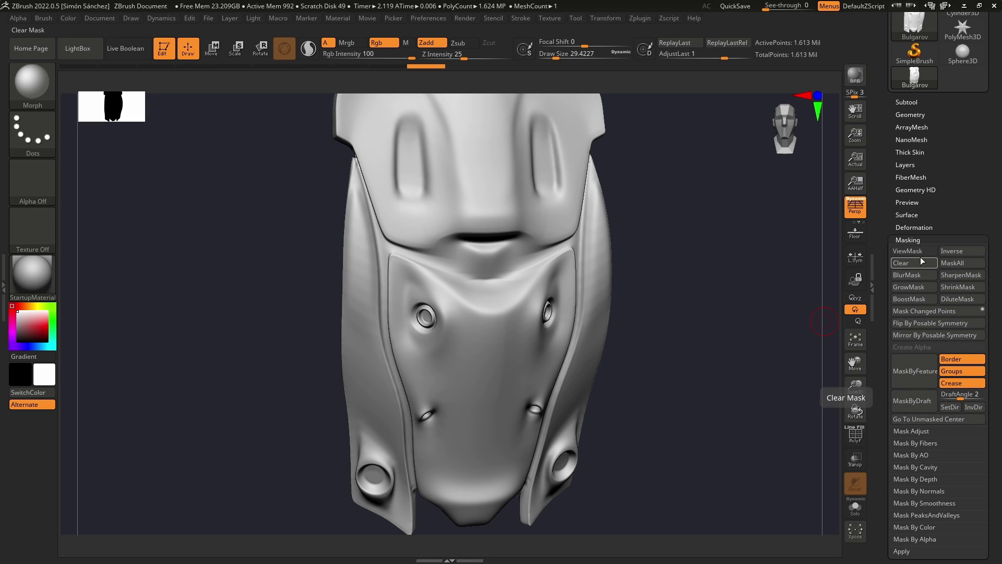
click(962, 359)
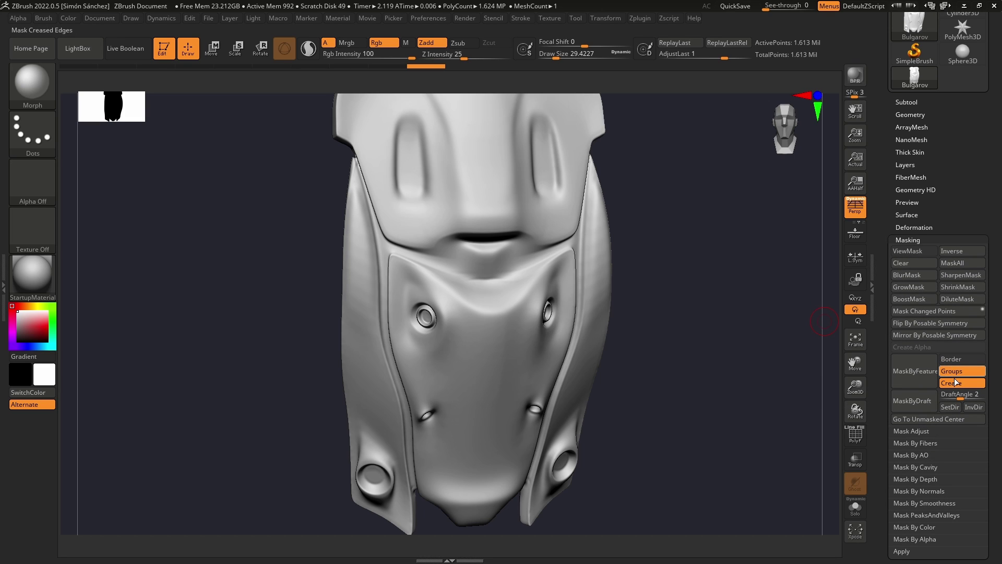
click(962, 383)
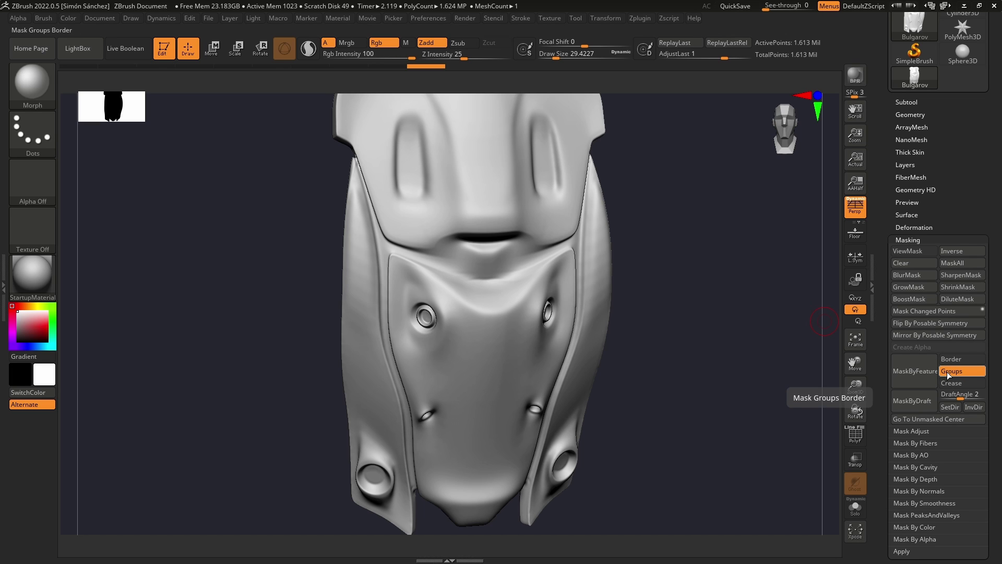
click(921, 371)
right_drag(689, 282, 669, 373)
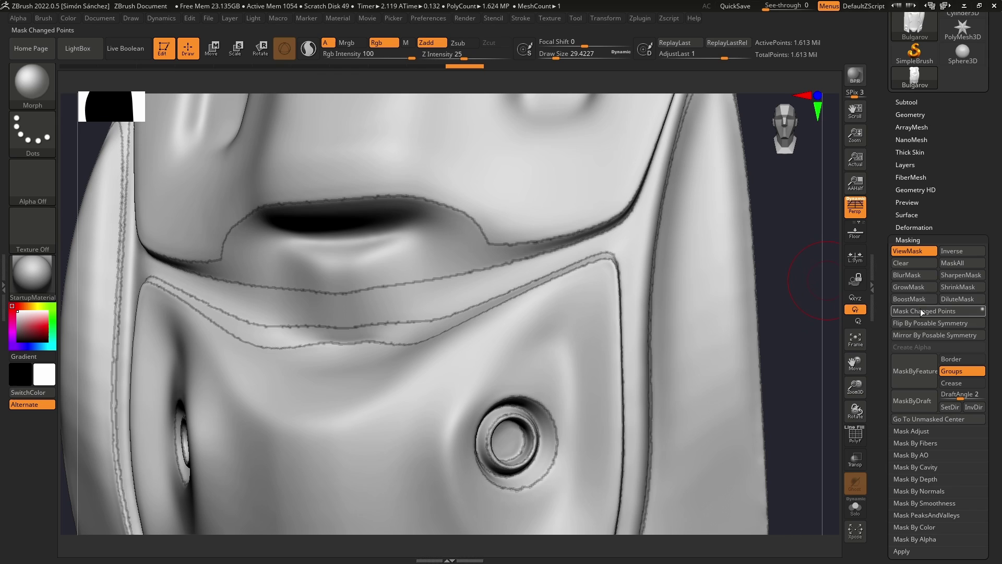
Widen the polygroup border mask with repeated GrowMask passes, sharpening it between passes and blurring the result
click(911, 289)
key(ctrl)
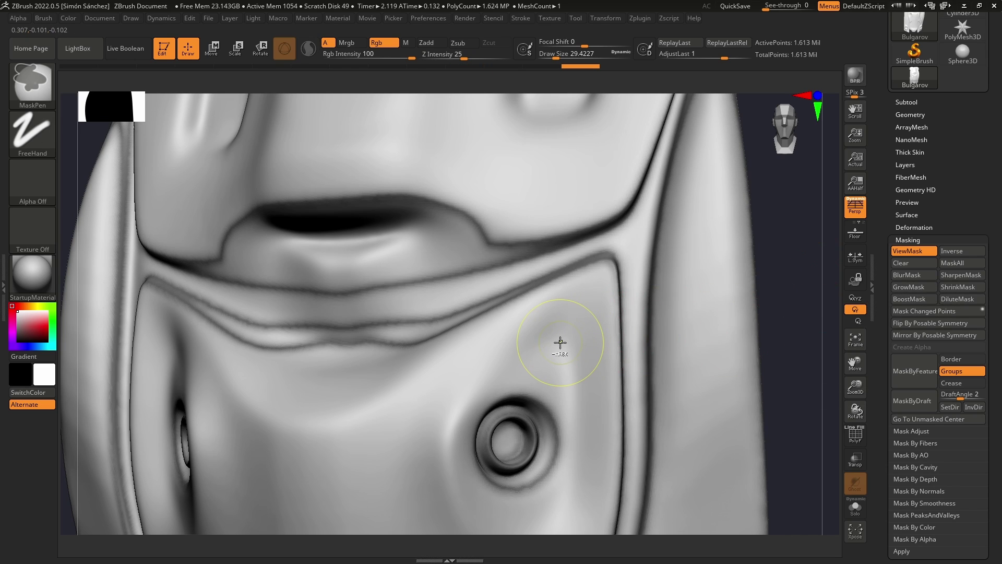
ctrl+alt+click(560, 343)
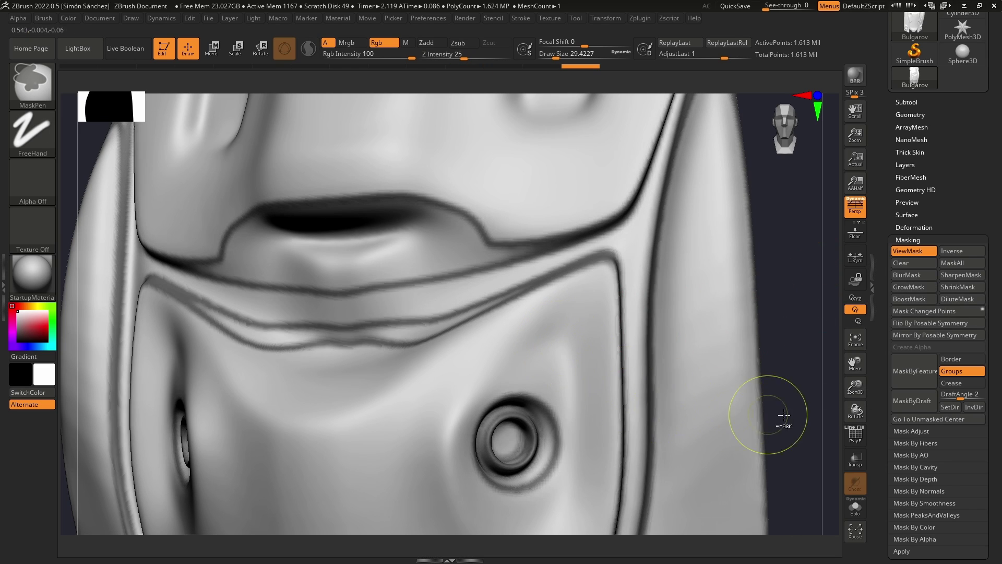
ctrl+alt+click(573, 350)
right_drag(694, 418, 629, 377)
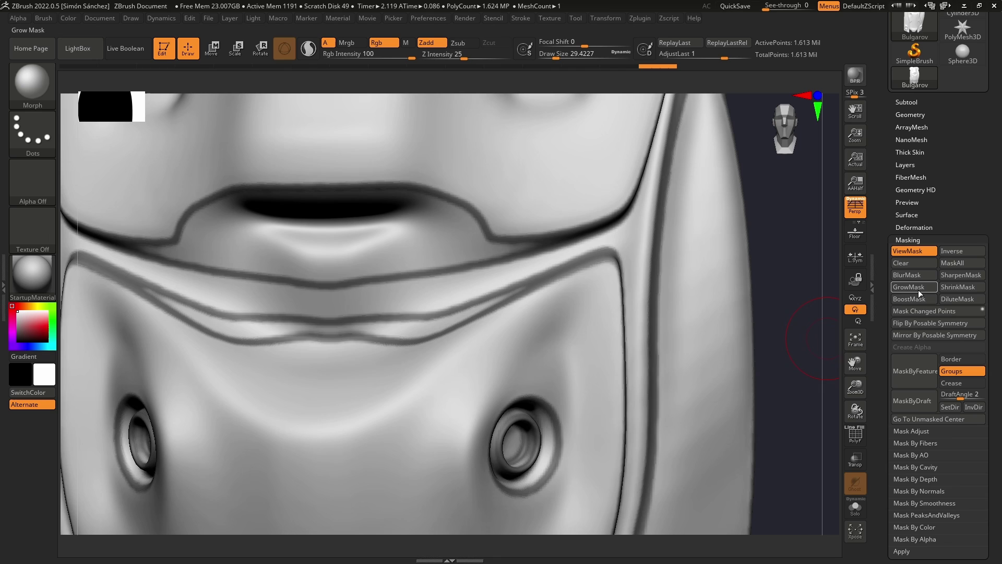
click(918, 289)
ctrl+click(583, 339)
ctrl+right_drag(664, 343, 653, 365)
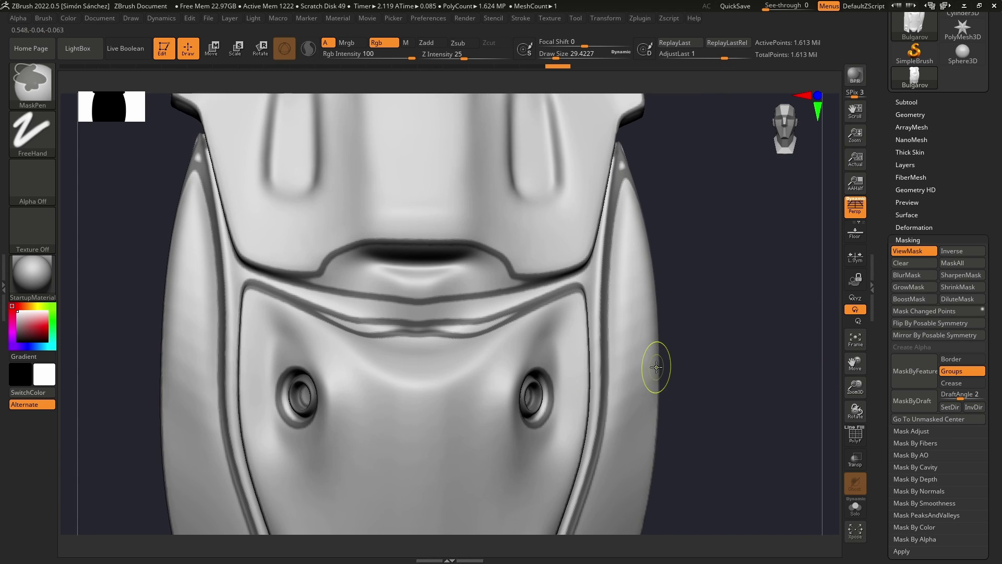
Invert the mask to leave only the polygroup borders unmasked
click(928, 241)
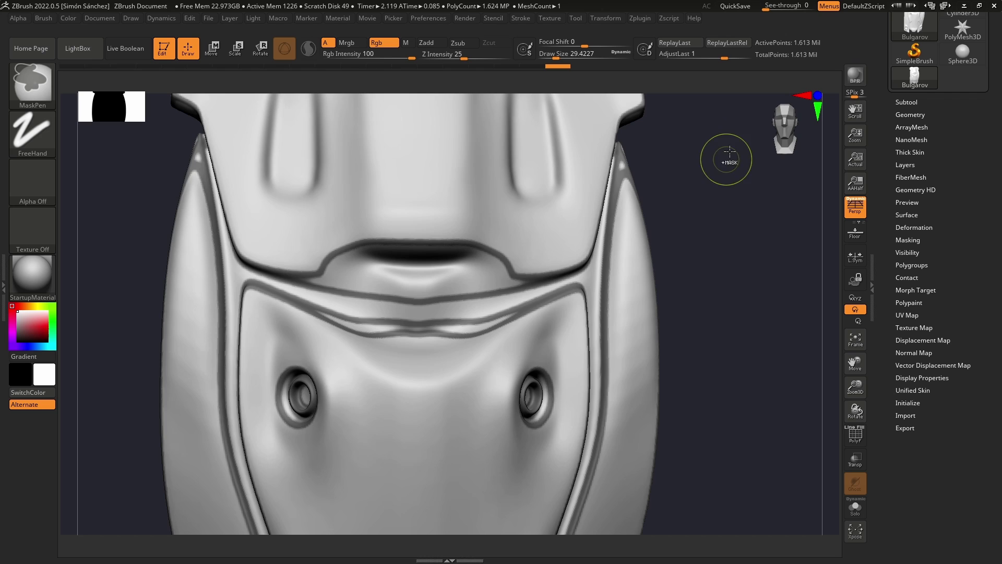
ctrl+click(720, 230)
right_drag(721, 230, 723, 347)
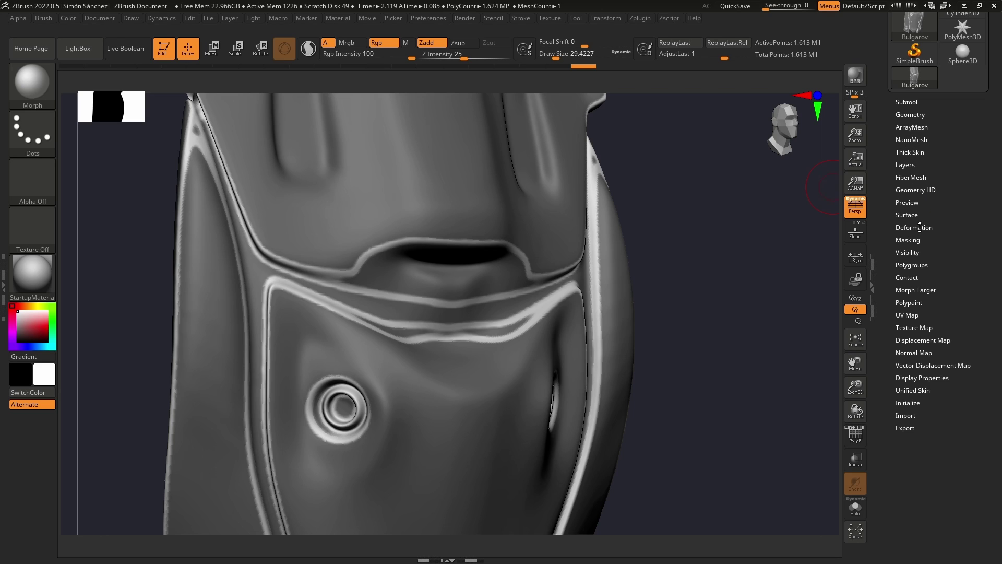
Open NoiseMaker for the model's surface noise and frame its preview closely on an unmasked panel edge
click(920, 209)
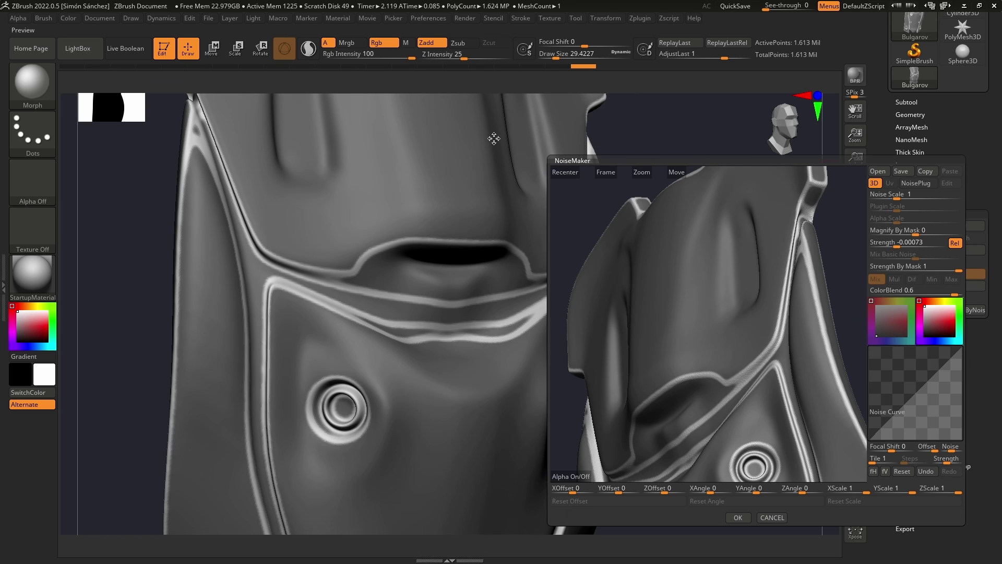
drag(649, 281, 672, 223)
click(609, 172)
click(565, 172)
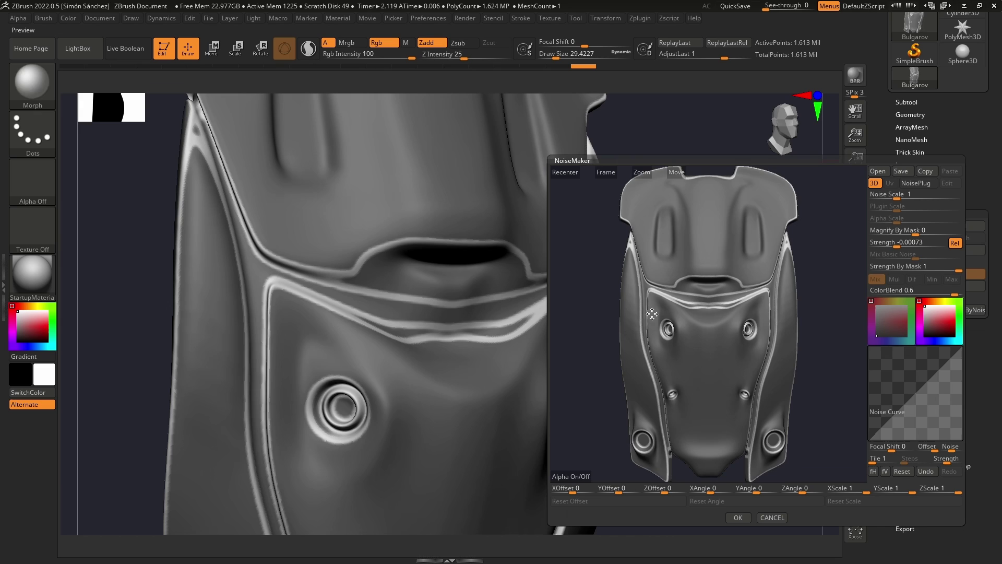
mouse_move(651, 313)
ctrl+right_down()
mouse_move(724, 308)
mouse_move(638, 305)
ctrl+right_up()
drag(638, 305, 642, 284)
Load the Turbulence pattern as the procedural noise with Octaves set to 20 and accept it
click(919, 183)
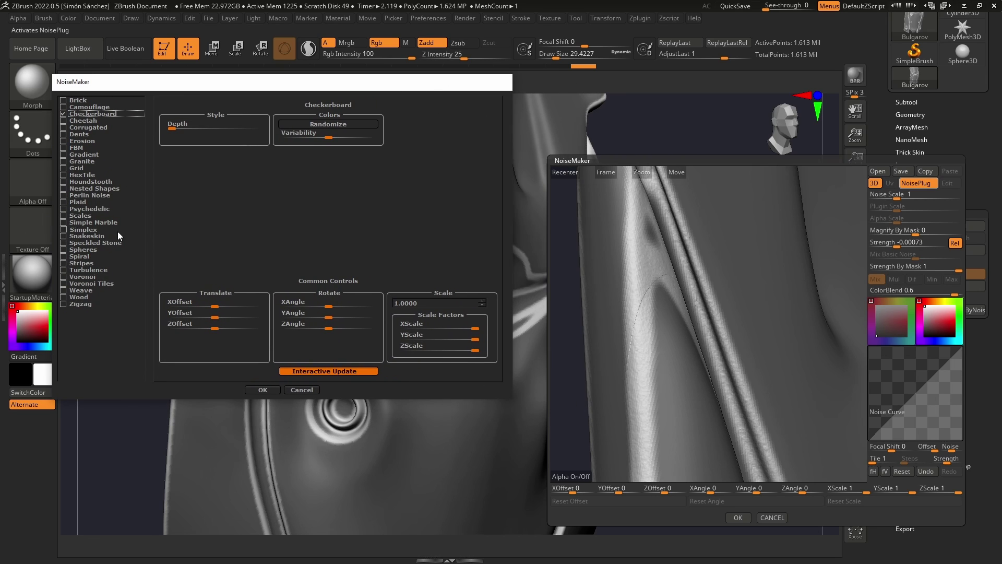
click(84, 276)
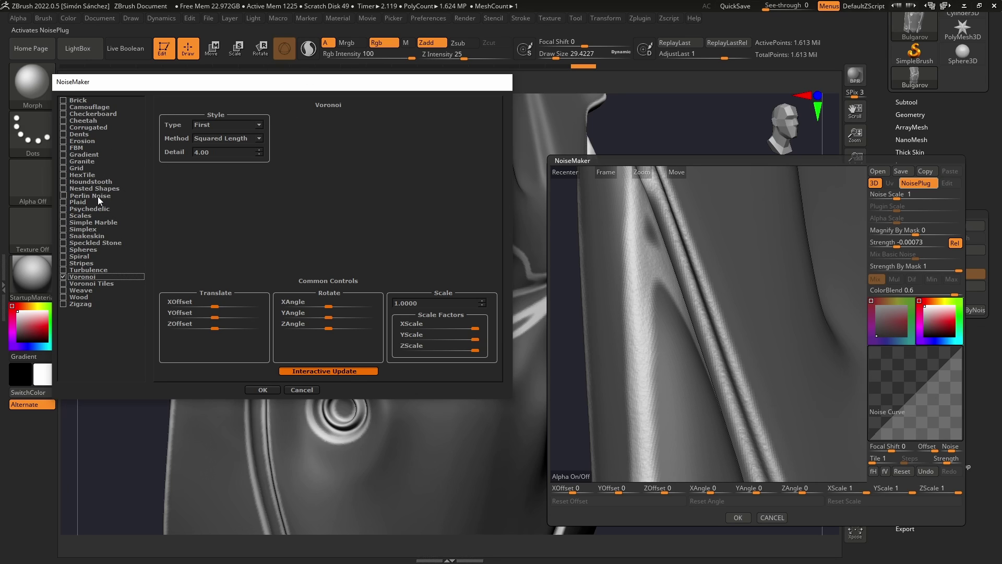
click(93, 270)
drag(210, 127, 231, 128)
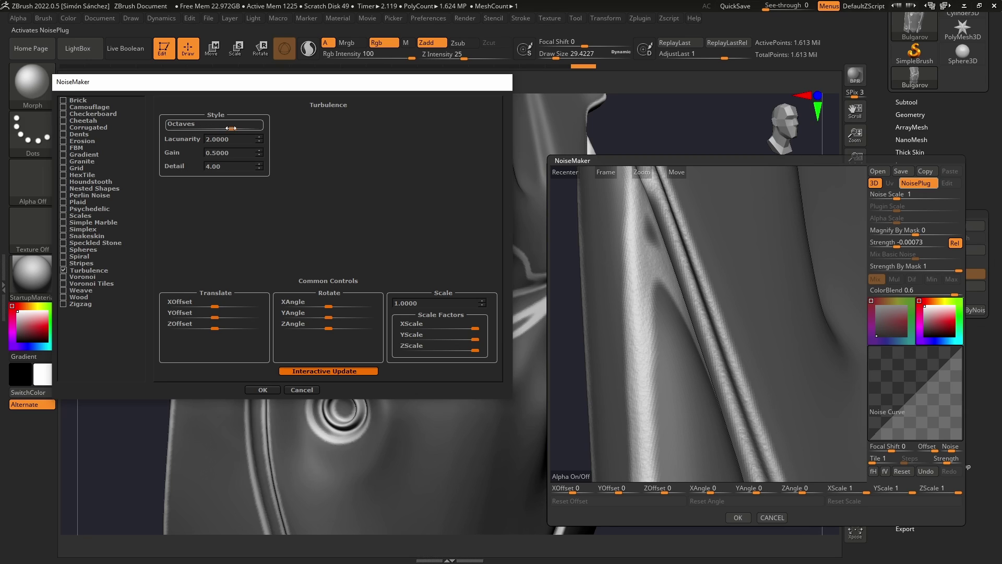
text(20)
key(Return)
click(268, 392)
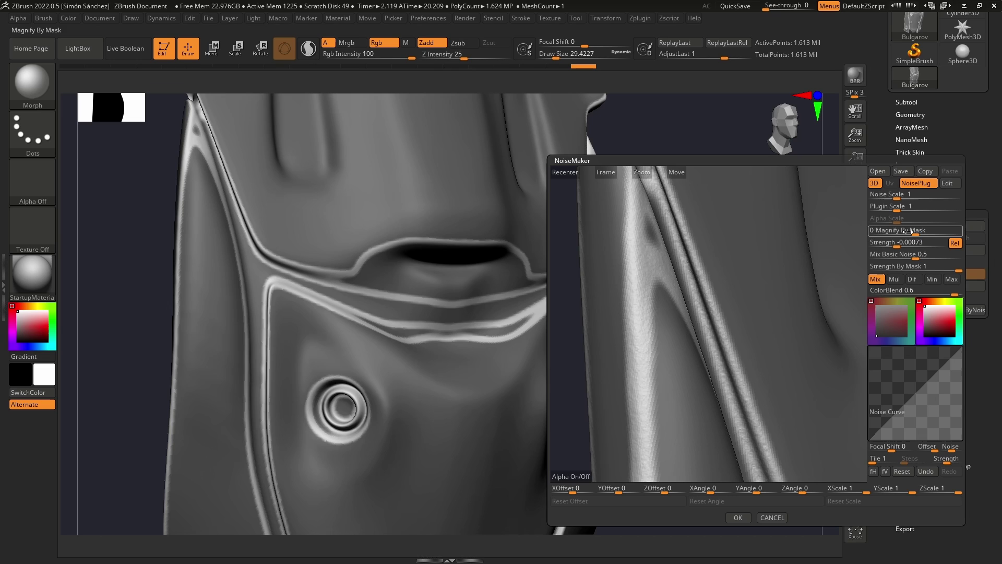
Tune the surface noise to Noise Scale 8.42, Plugin Scale 4.71, Strength -0.00073 and Mix Basic Noise 0.8253
drag(899, 243, 922, 246)
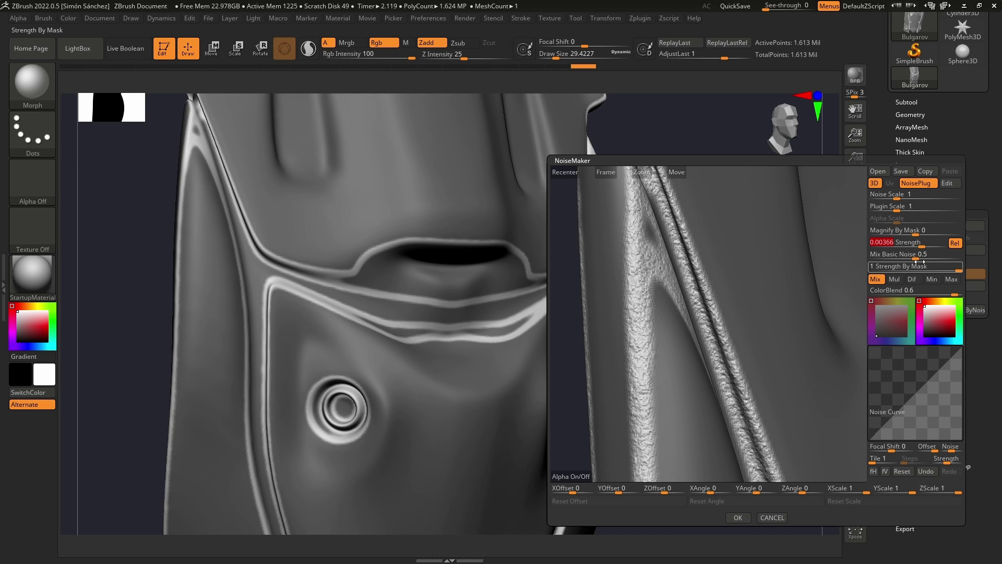
drag(921, 258, 904, 259)
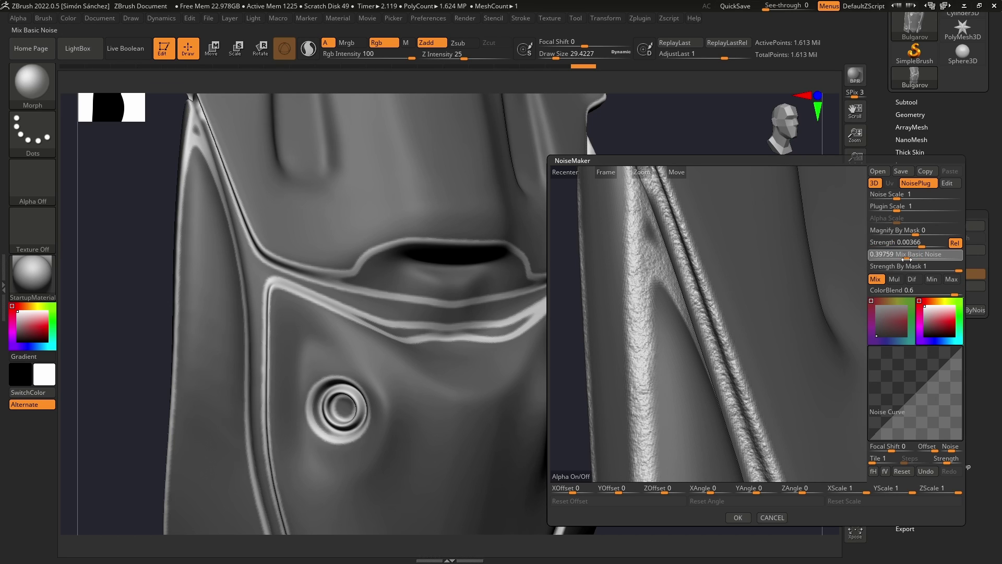
drag(909, 198, 908, 213)
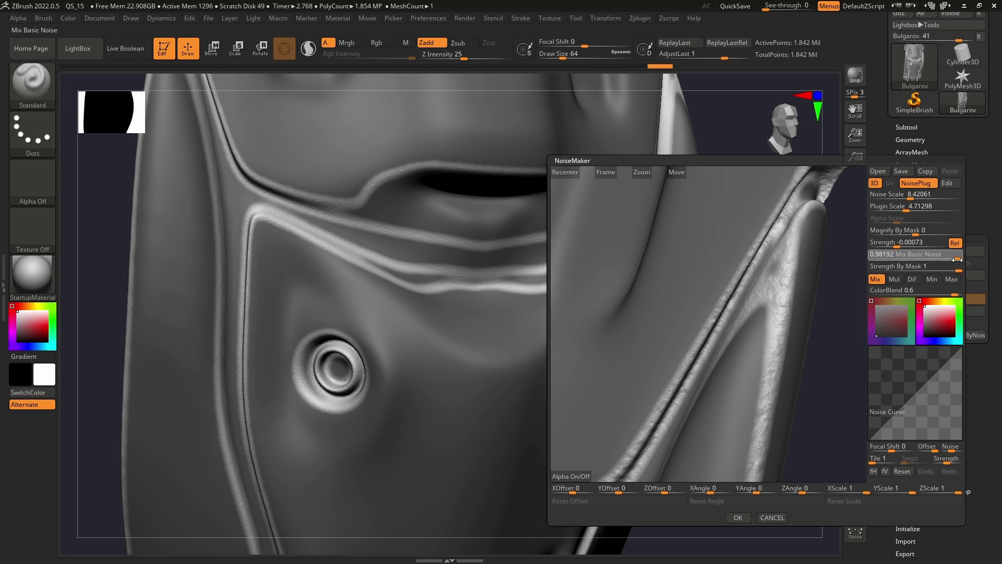
drag(946, 260, 944, 260)
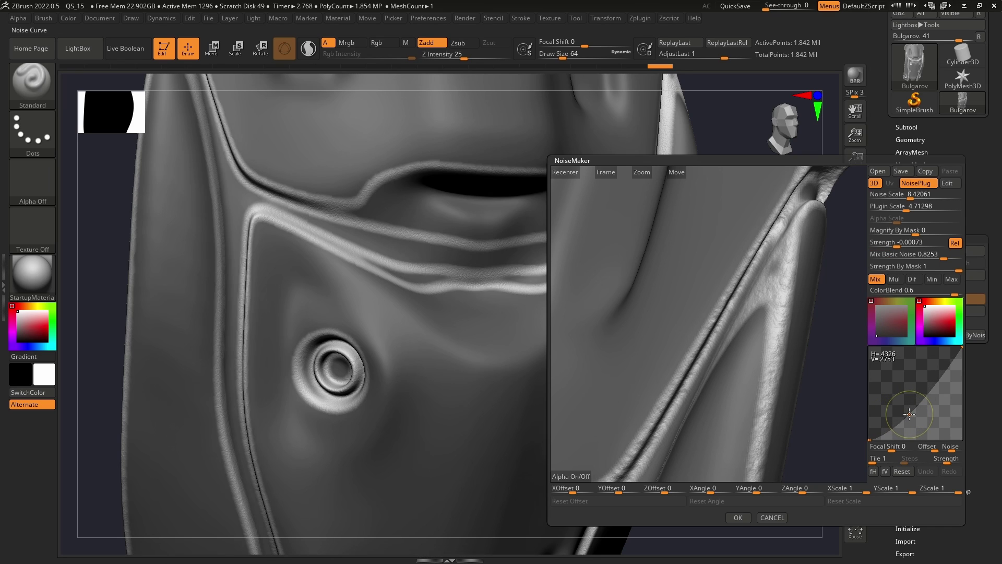
Reshape the Noise Curve into a steep S-curve so the edge noise breaks up into distinct chips
drag(934, 385, 929, 376)
drag(815, 380, 762, 301)
mouse_move(905, 422)
mouse_down()
mouse_move(918, 433)
mouse_move(922, 421)
mouse_up()
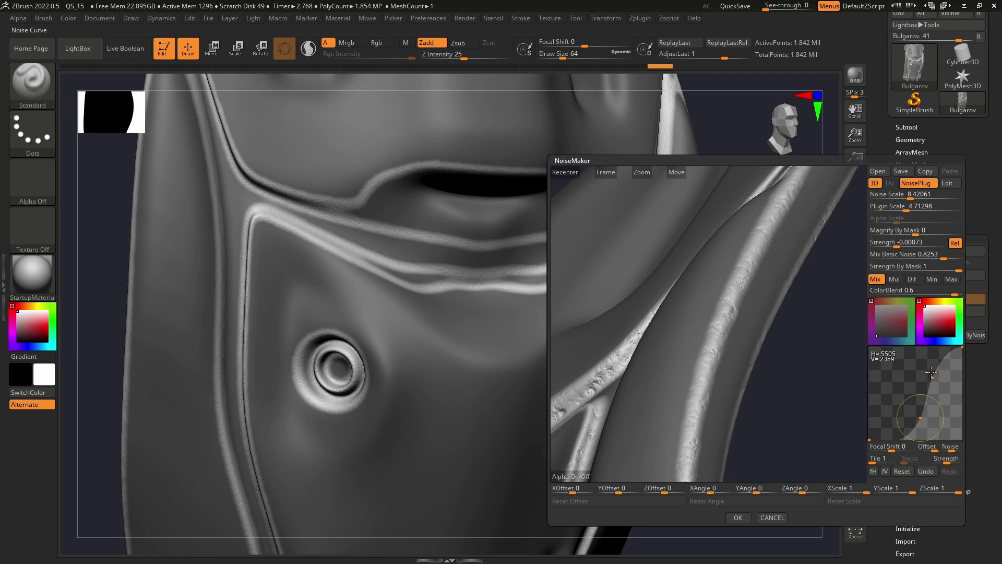
Raise Noise Scale to about 15.06 and Plugin Scale to about 7.33, and accept the noise settings for the model
drag(911, 197, 908, 209)
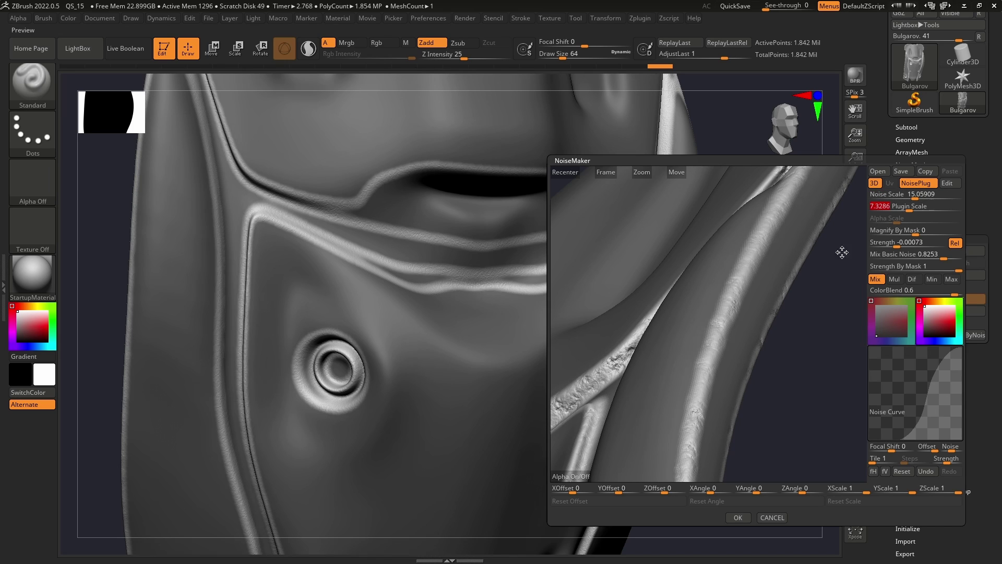
drag(841, 248, 717, 241)
drag(709, 295, 694, 478)
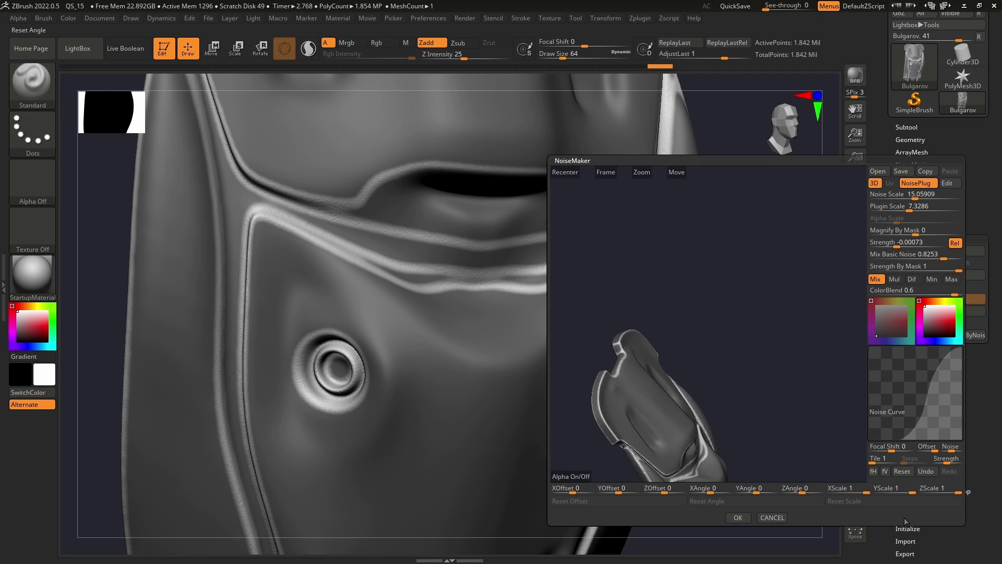
click(738, 518)
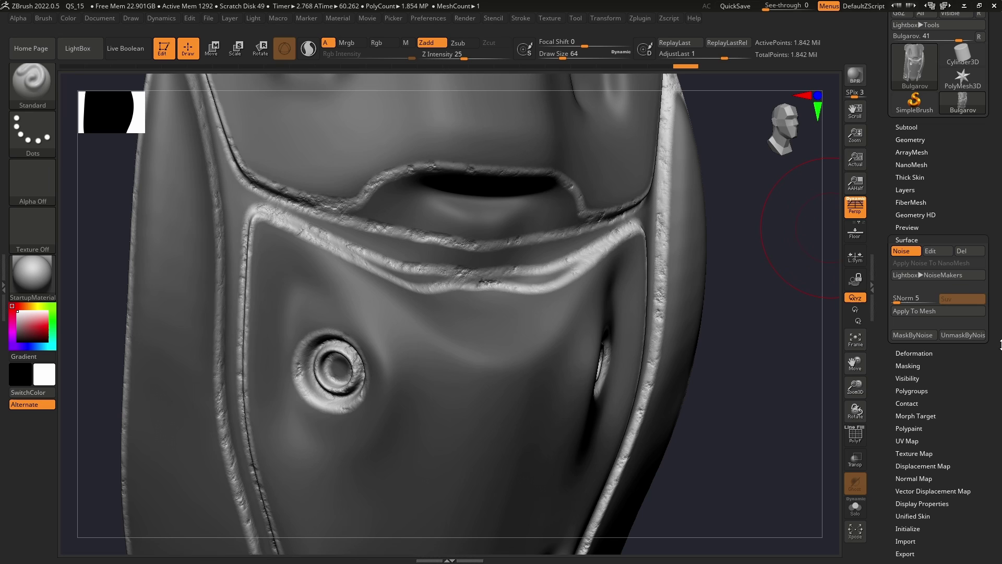
Create a mask from the surface noise and turn the noise itself off
right_drag(543, 285, 599, 283)
drag(599, 284, 774, 307)
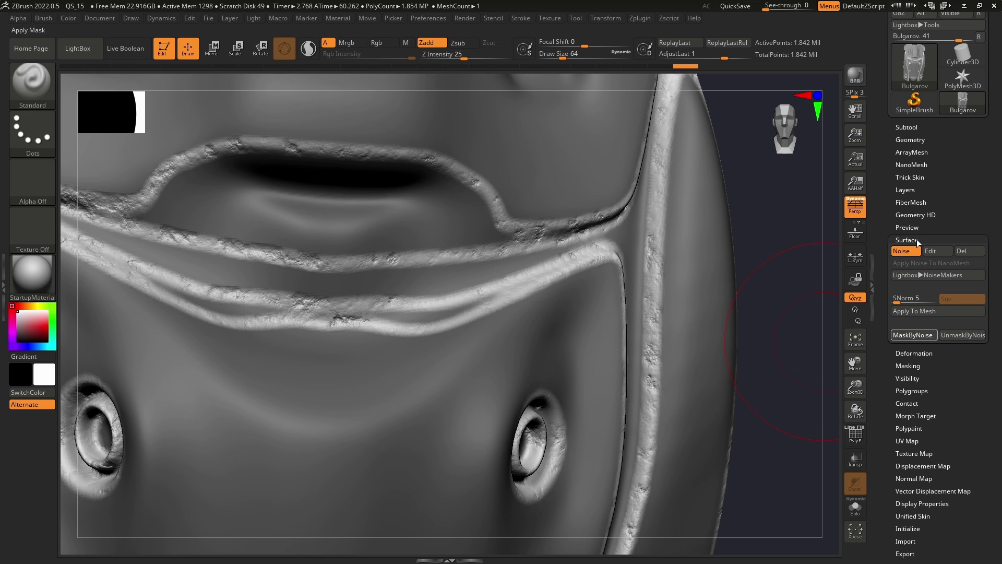
right_drag(690, 239, 377, 172)
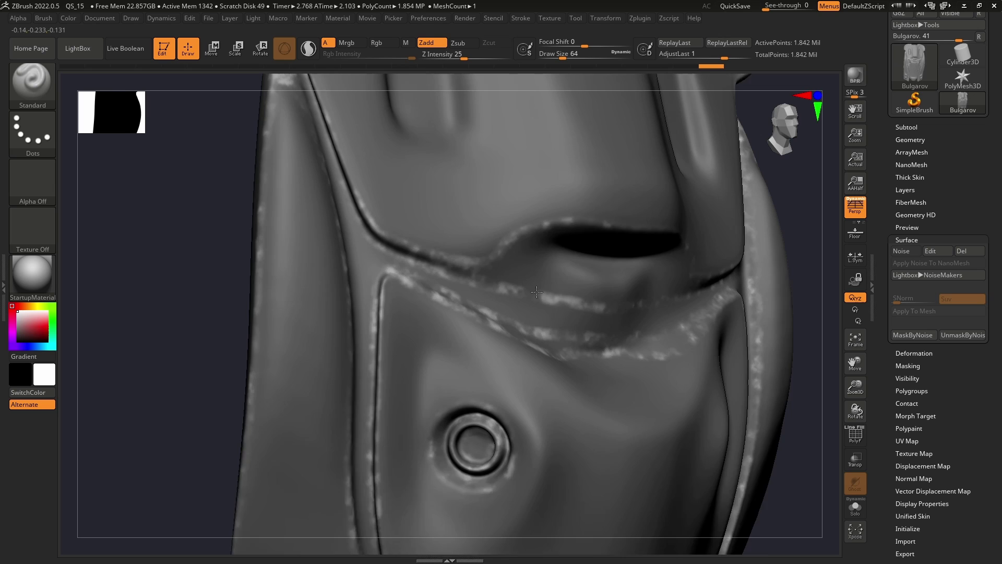
mouse_move(447, 220)
alt+right_down()
mouse_move(464, 268)
mouse_move(516, 285)
mouse_move(659, 274)
alt+right_up()
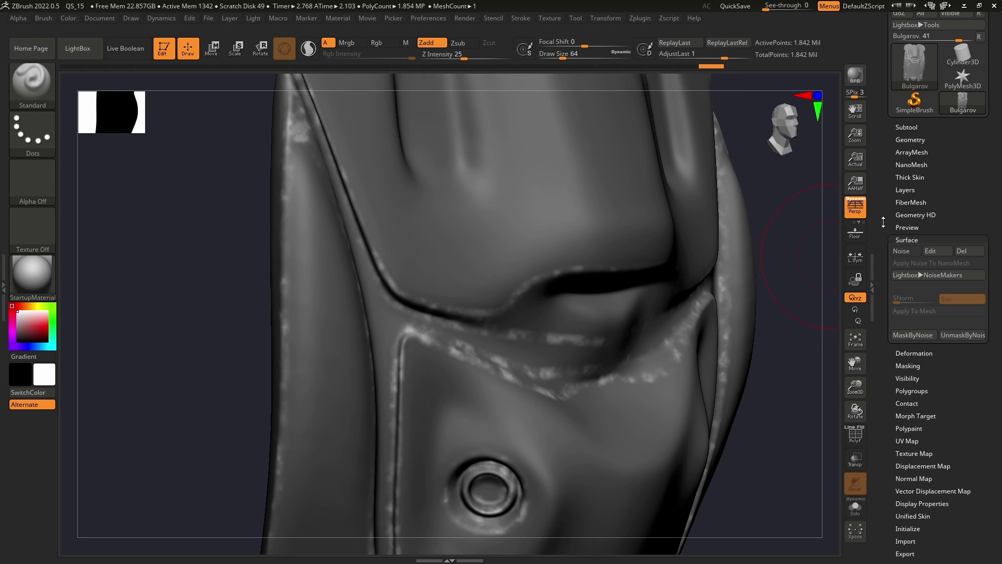
Apply a small positive Inflate deformation to the unmasked noise areas along the panel borders
click(912, 239)
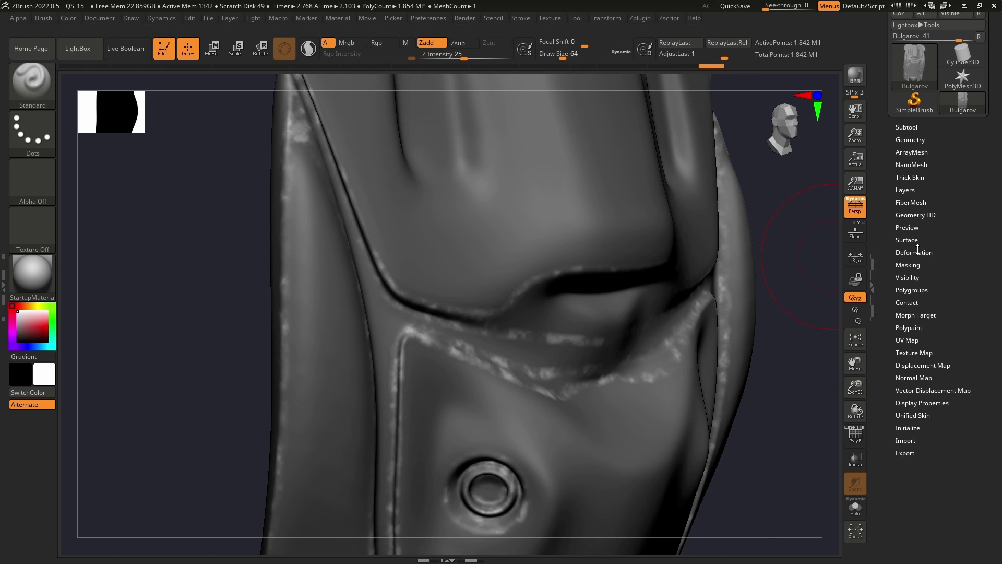
click(916, 252)
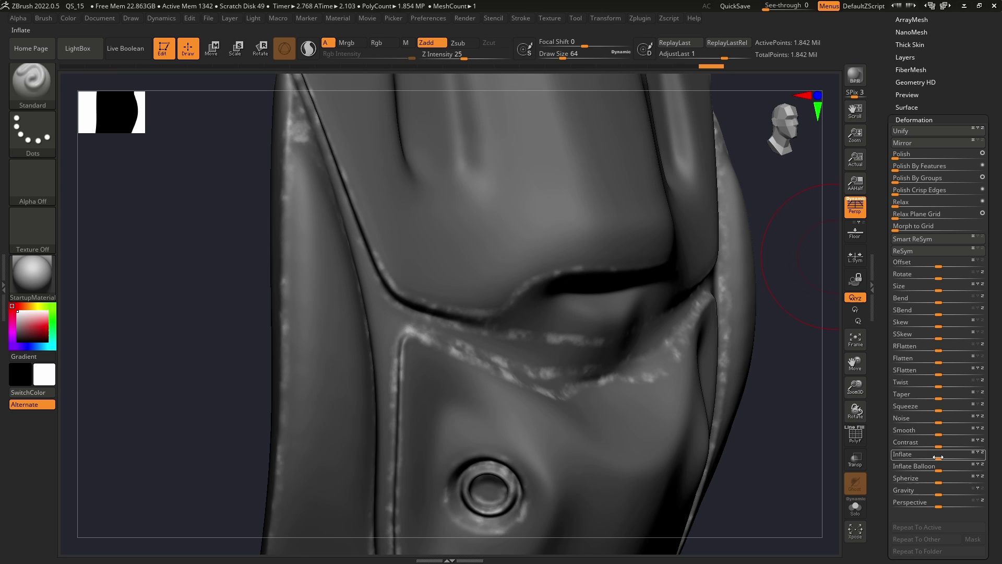
drag(940, 457, 945, 456)
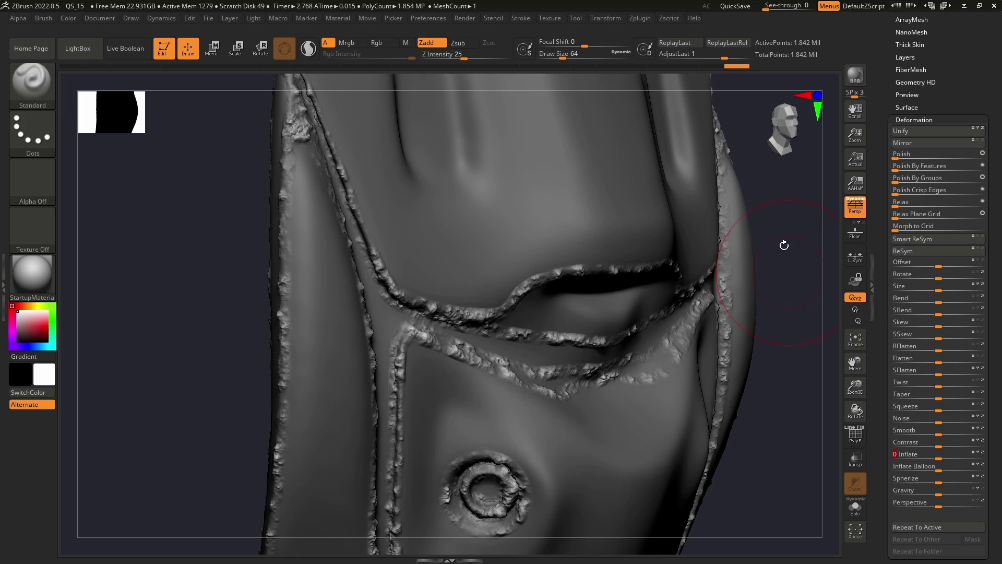
Limit view rotation to a single axis, select the Morph brush and reduce its draw size to about 43
mouse_move(784, 245)
mouse_down()
mouse_move(750, 381)
mouse_move(550, 270)
mouse_up()
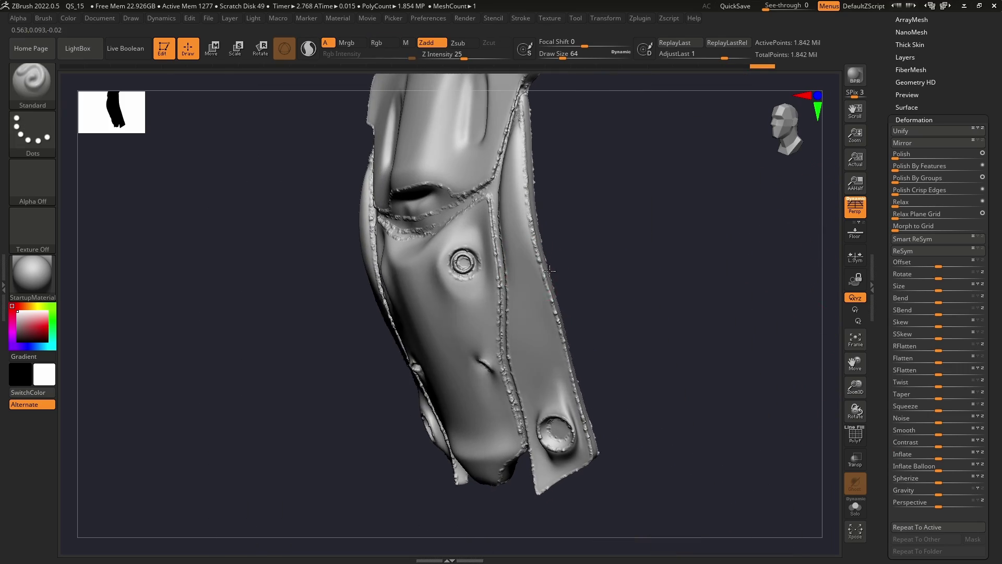
mouse_move(563, 306)
ctrl+right_down()
mouse_move(577, 279)
mouse_move(632, 289)
ctrl+right_up()
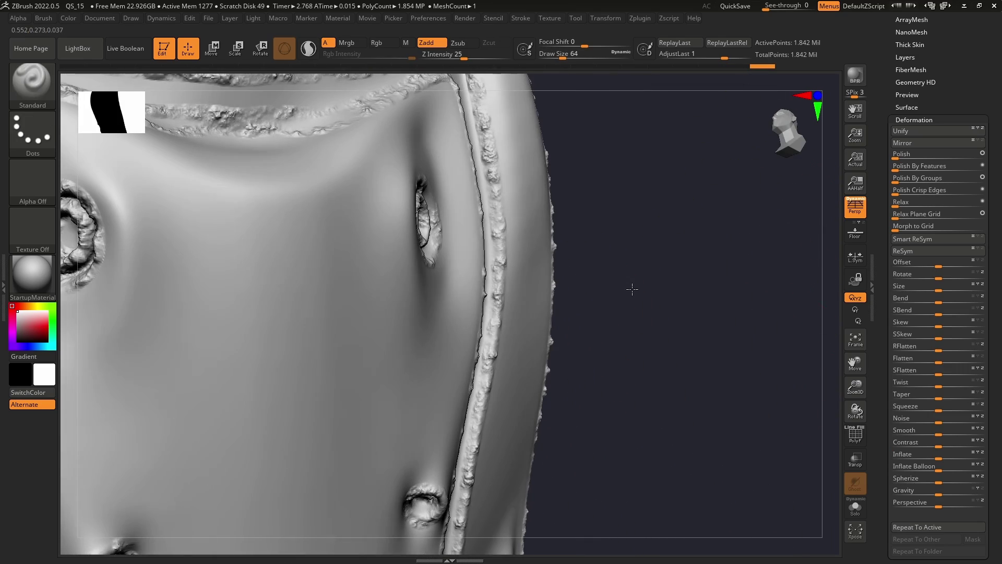
mouse_move(633, 288)
mouse_down()
mouse_move(556, 343)
mouse_move(640, 305)
mouse_move(620, 343)
mouse_move(594, 313)
mouse_move(626, 313)
mouse_up()
click(862, 312)
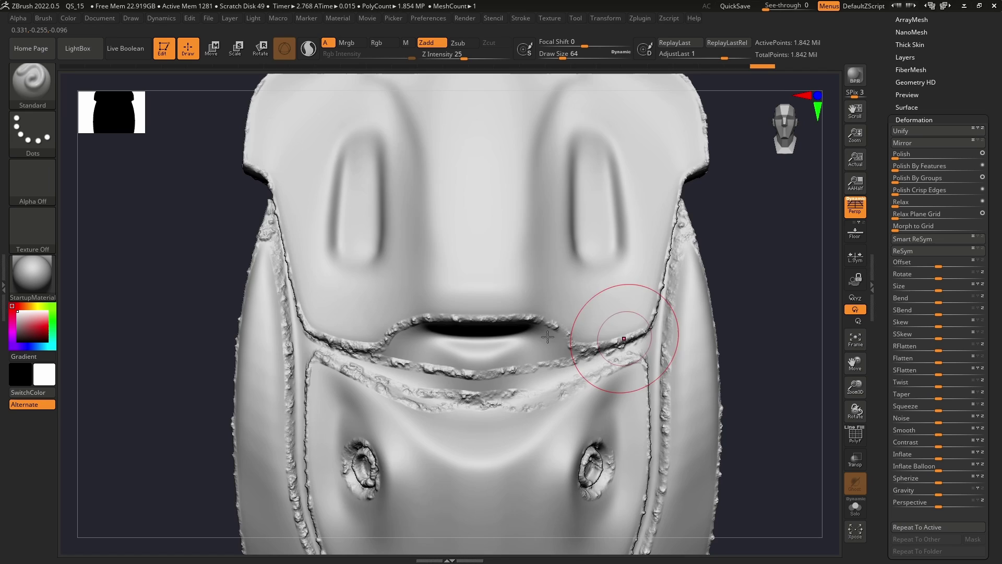
right_drag(622, 336, 590, 331)
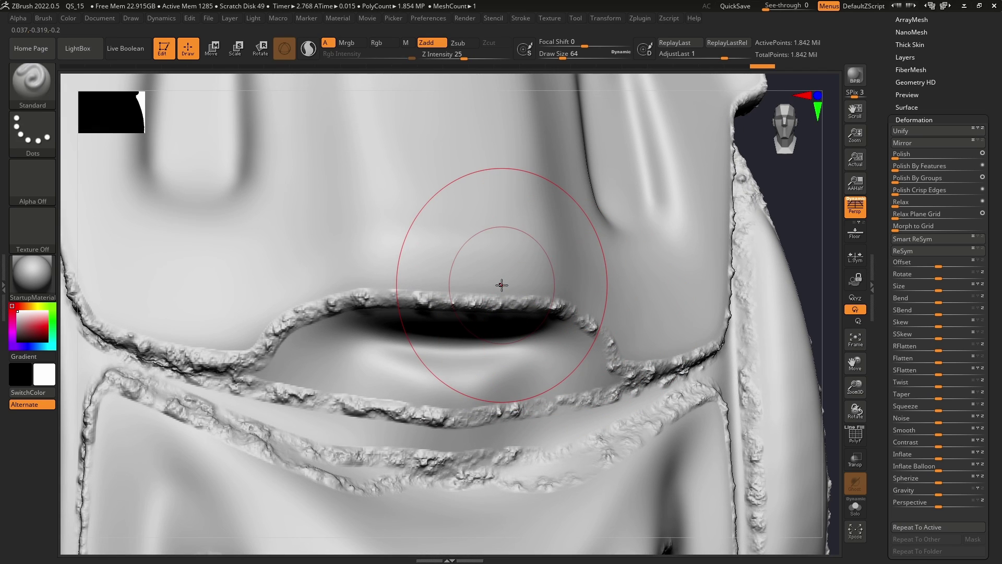
key(b)
key(m)
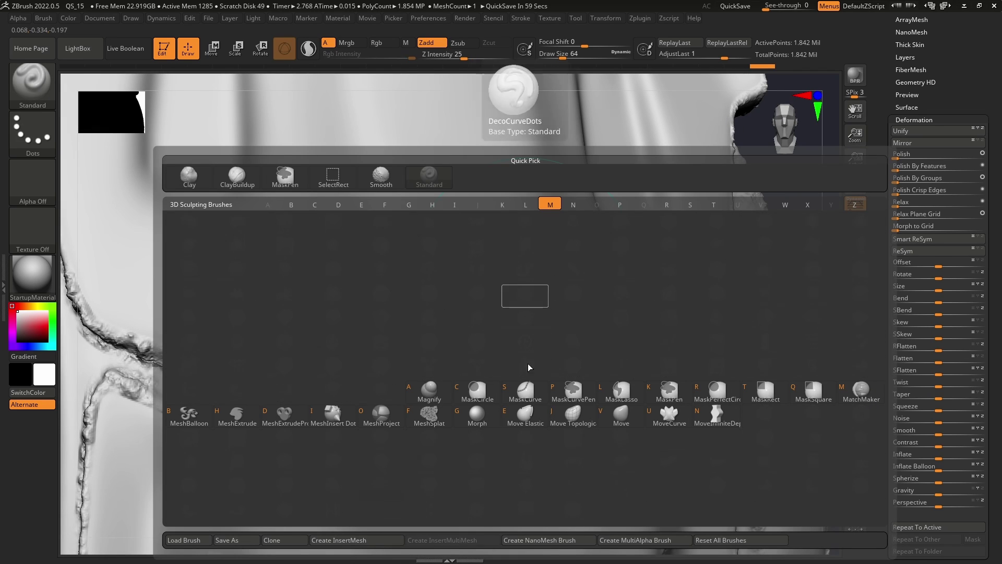
click(477, 416)
mouse_move(503, 308)
ctrl+right_down()
mouse_move(522, 305)
mouse_move(501, 306)
ctrl+right_up()
key(f)
ctrl+right_drag(506, 252, 536, 231)
key(s)
drag(522, 232, 510, 232)
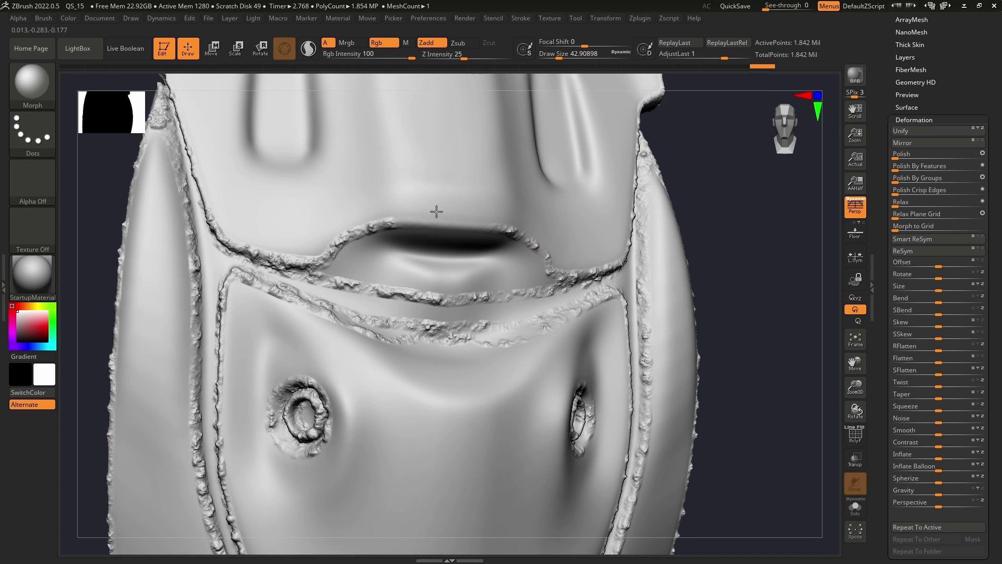
Brush away the inflated noise around the central opening and middle panel borders with Morph, reducing the draw size to about 27
drag(437, 212, 386, 199)
drag(368, 286, 437, 299)
key(s)
drag(443, 343, 418, 340)
right_drag(379, 325, 298, 331)
drag(398, 337, 360, 333)
mouse_move(366, 355)
right_down()
mouse_move(400, 369)
mouse_move(455, 362)
right_up()
drag(446, 334, 465, 329)
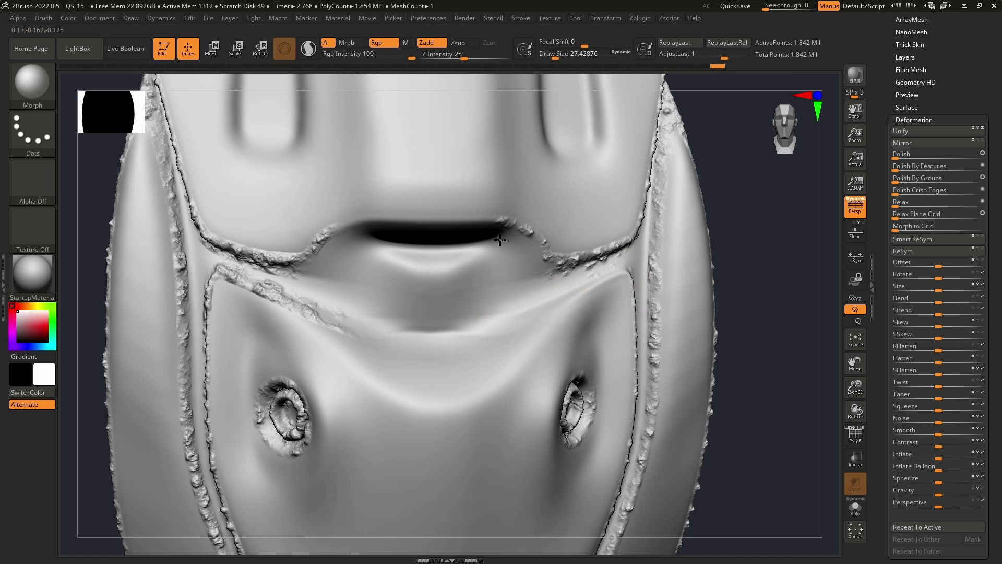
Restore the smooth surface along the upper panel's side border and the adjoining lower panel edge with the Morph brush
mouse_move(467, 241)
right_down()
mouse_move(416, 244)
mouse_move(375, 204)
right_up()
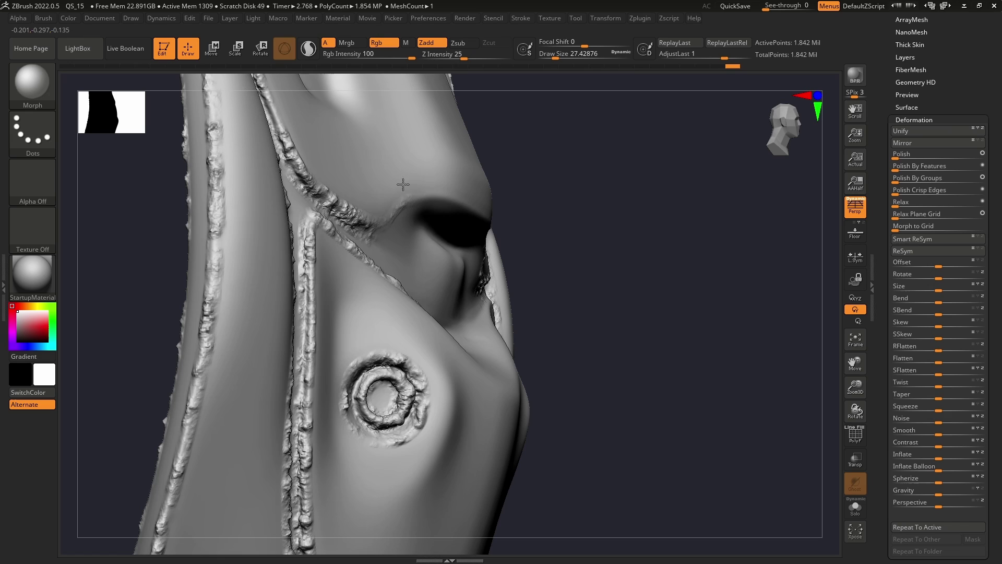
drag(349, 214, 277, 100)
mouse_move(293, 137)
alt+right_down()
mouse_move(363, 235)
mouse_move(412, 237)
alt+right_up()
drag(448, 316, 385, 283)
drag(390, 334, 500, 383)
mouse_move(491, 386)
ctrl+right_down()
mouse_move(470, 373)
mouse_move(455, 229)
ctrl+right_up()
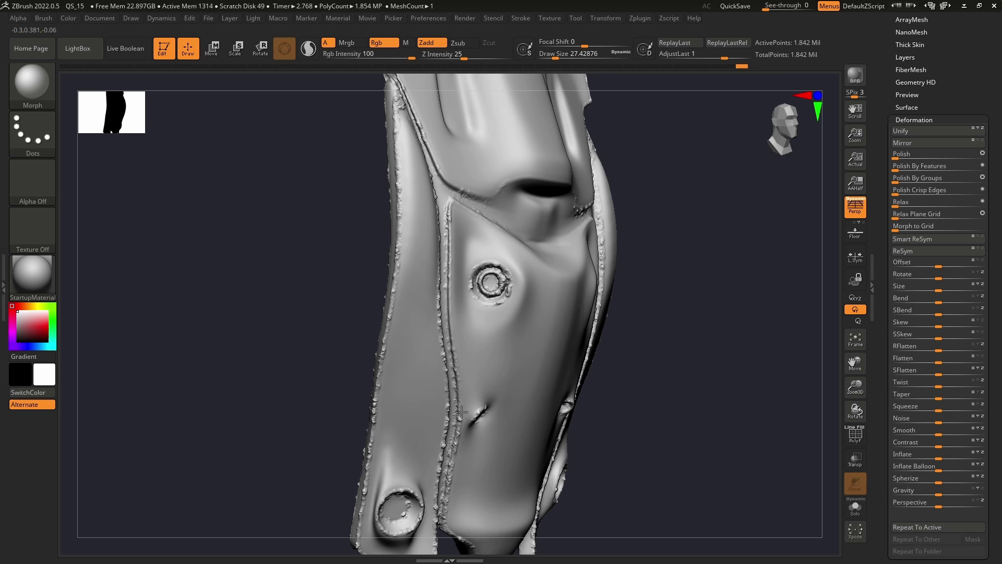
Clean most of the rough noise off one upper circular detail on the front panel with the Morph brush
mouse_move(449, 489)
right_down()
mouse_move(441, 416)
mouse_move(509, 417)
right_up()
ctrl+right_drag(509, 417, 517, 428)
alt+right_drag(514, 291, 443, 402)
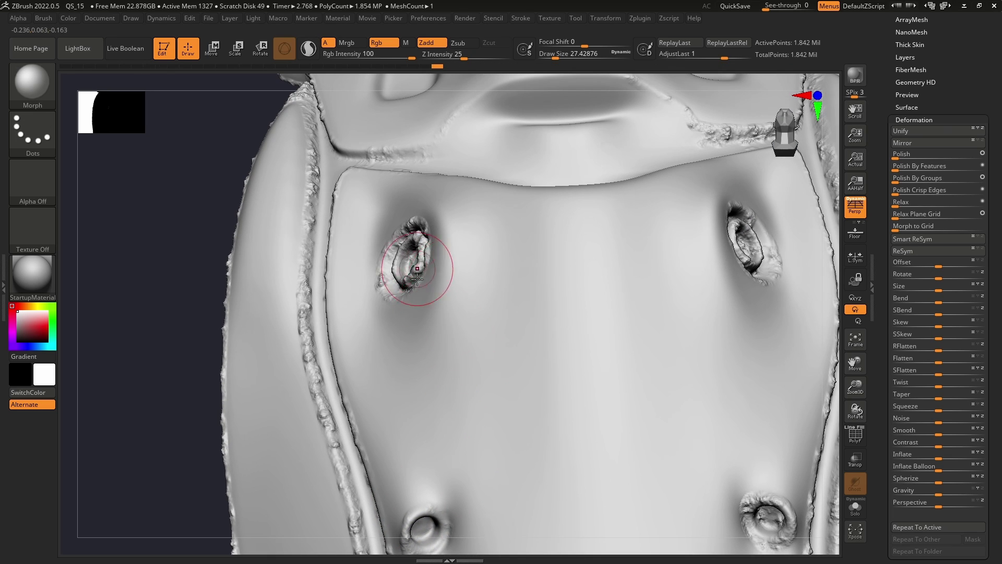
drag(417, 279, 410, 250)
Morph away excess roughness in selected spots along the side and lower panel borders, working around the model
right_drag(463, 272, 538, 188)
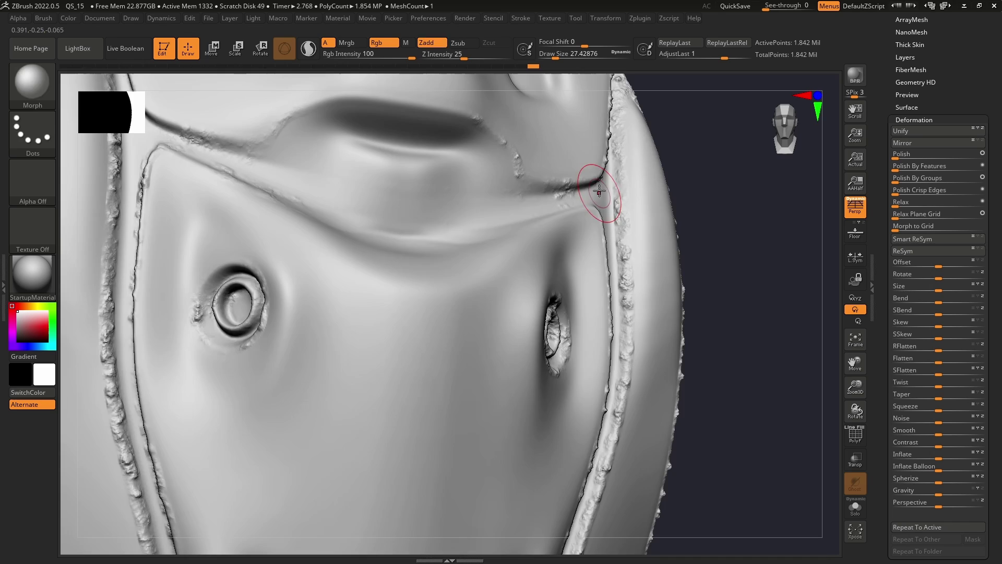
right_drag(600, 190, 522, 224)
ctrl+right_drag(522, 224, 447, 286)
mouse_move(454, 308)
mouse_down()
mouse_move(446, 167)
mouse_move(493, 434)
mouse_up()
alt+right_drag(496, 445, 469, 314)
drag(469, 314, 485, 498)
mouse_move(485, 498)
right_down()
mouse_move(456, 440)
mouse_move(345, 455)
right_up()
drag(345, 455, 384, 489)
right_drag(384, 488, 454, 383)
drag(444, 383, 470, 384)
mouse_move(470, 383)
right_down()
mouse_move(497, 340)
mouse_move(418, 257)
right_up()
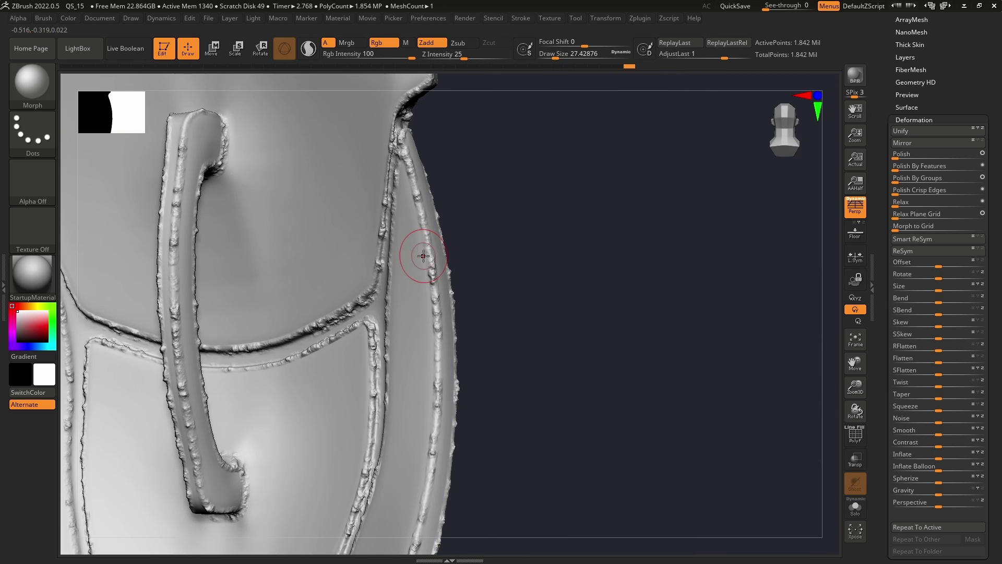
right_drag(211, 489, 360, 391)
mouse_move(360, 392)
ctrl+right_down()
mouse_move(532, 267)
mouse_move(432, 381)
mouse_move(497, 360)
mouse_move(541, 319)
ctrl+right_up()
click(431, 381)
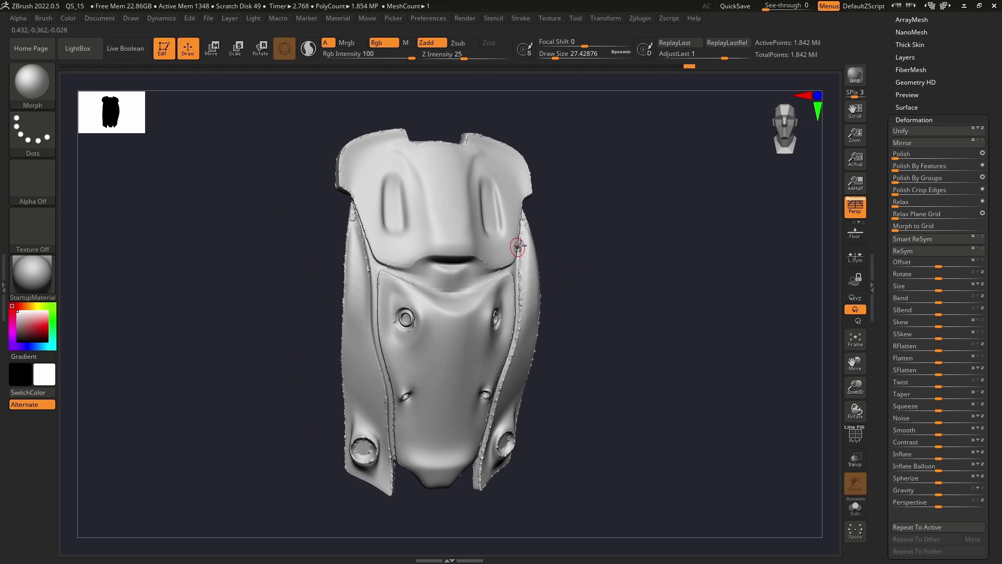
Examine the remaining edge wear on the whole model from several angles
mouse_move(518, 246)
right_down()
mouse_move(544, 242)
mouse_move(477, 246)
mouse_move(660, 322)
mouse_move(482, 259)
right_up()
mouse_move(627, 255)
right_down()
mouse_move(528, 277)
mouse_move(569, 254)
right_up()
mouse_move(380, 284)
right_down()
mouse_move(558, 282)
mouse_move(484, 296)
mouse_move(524, 336)
mouse_move(532, 369)
mouse_move(530, 157)
mouse_move(520, 277)
mouse_move(494, 287)
mouse_move(297, 282)
right_up()
mouse_move(602, 186)
right_down()
mouse_move(457, 211)
mouse_move(593, 397)
mouse_move(532, 291)
mouse_move(573, 269)
mouse_move(516, 291)
mouse_move(546, 158)
right_up()
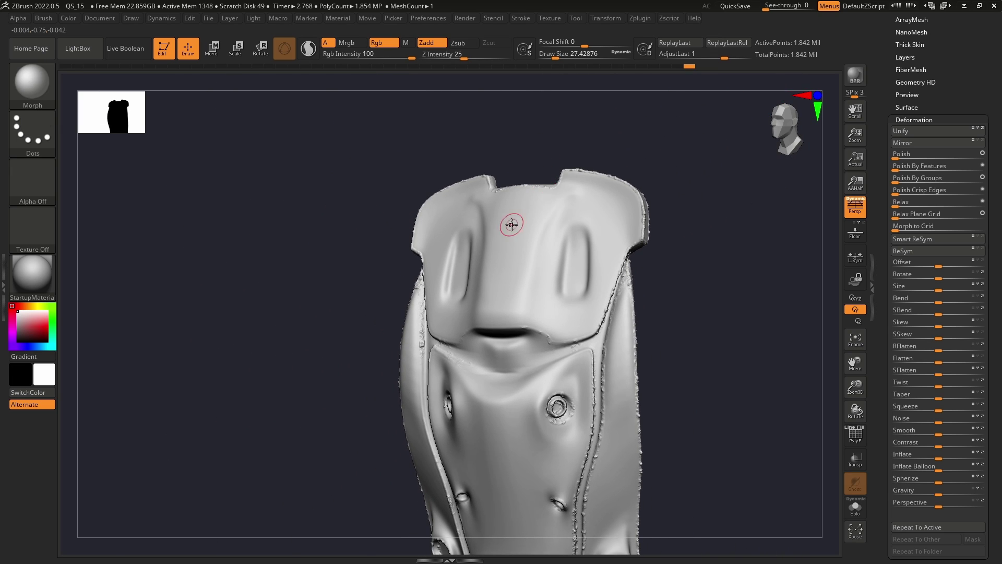
right_drag(512, 224, 566, 247)
alt+right_drag(553, 326, 543, 227)
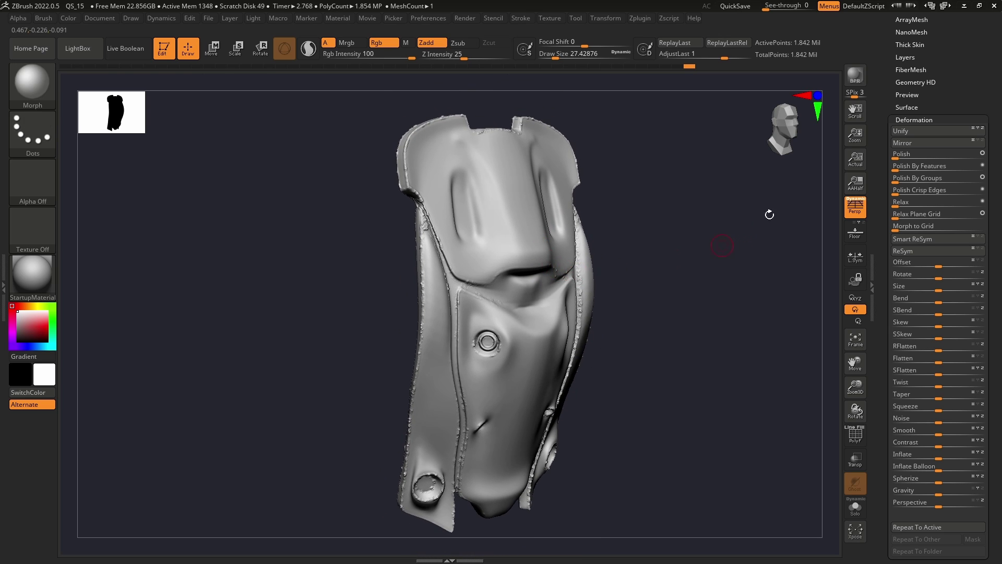